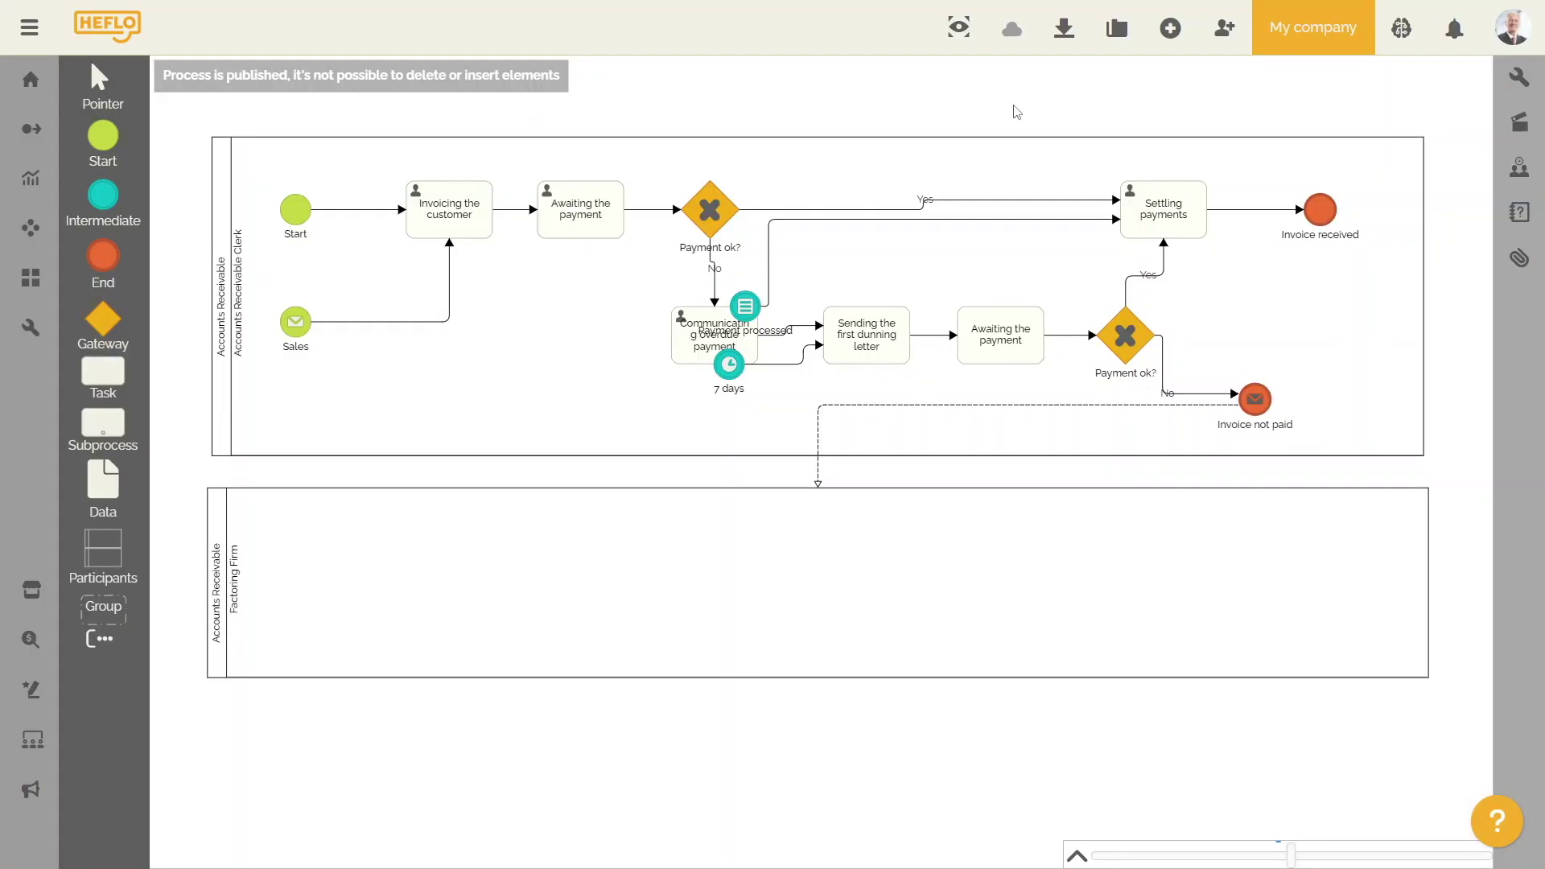
Step: Have AI create the 'Purchases of material goods and services' process with all documentation options checked
click(1167, 37)
click(1131, 117)
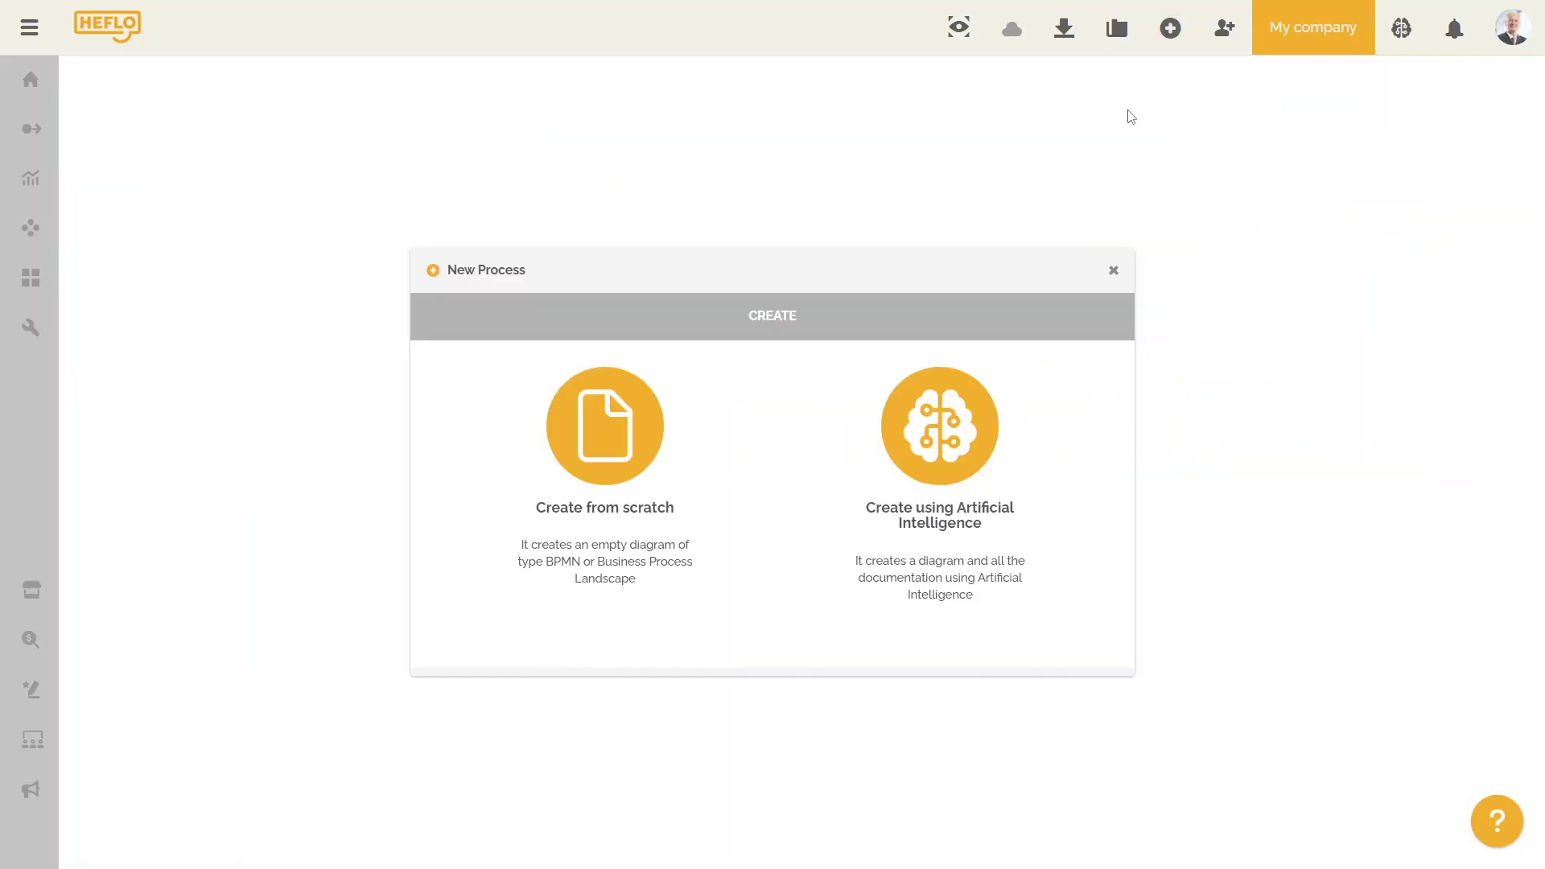
click(945, 414)
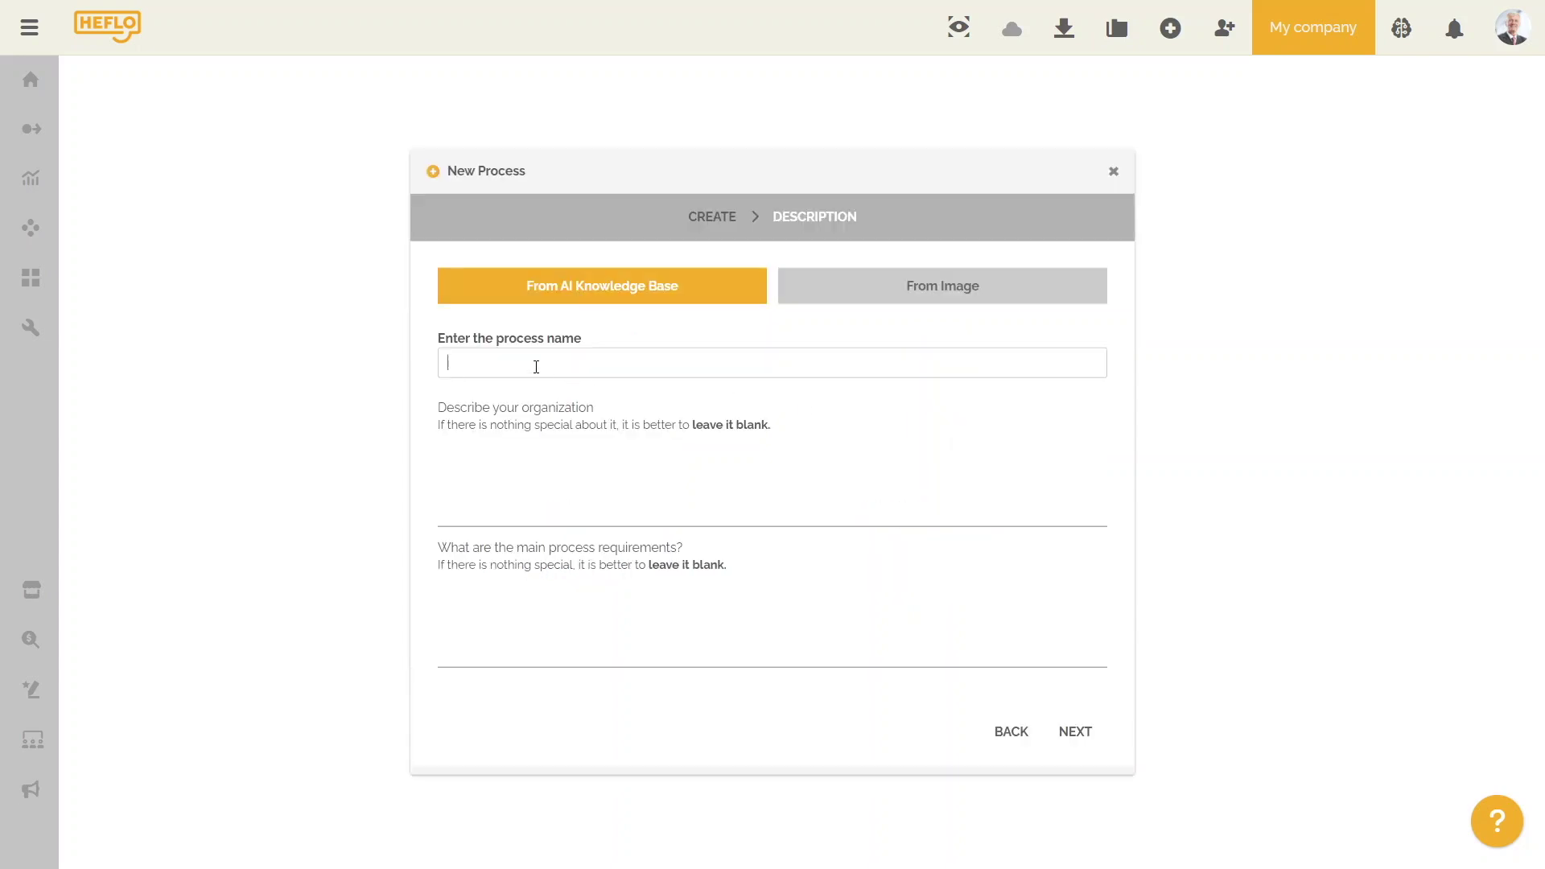
text(Purchases of material goods and services)
click(1088, 732)
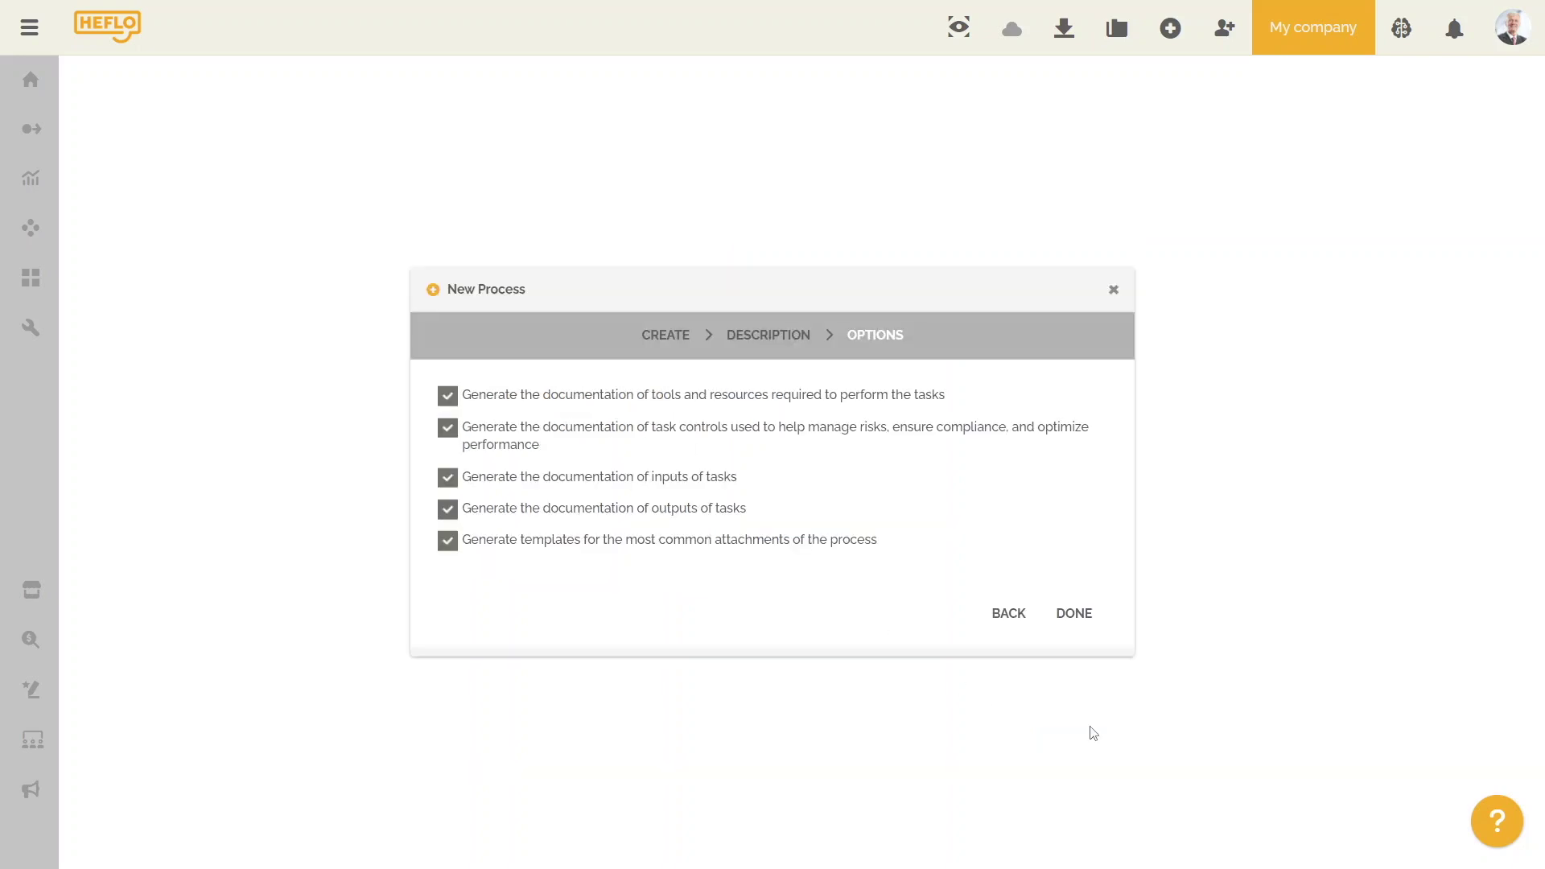
click(1070, 631)
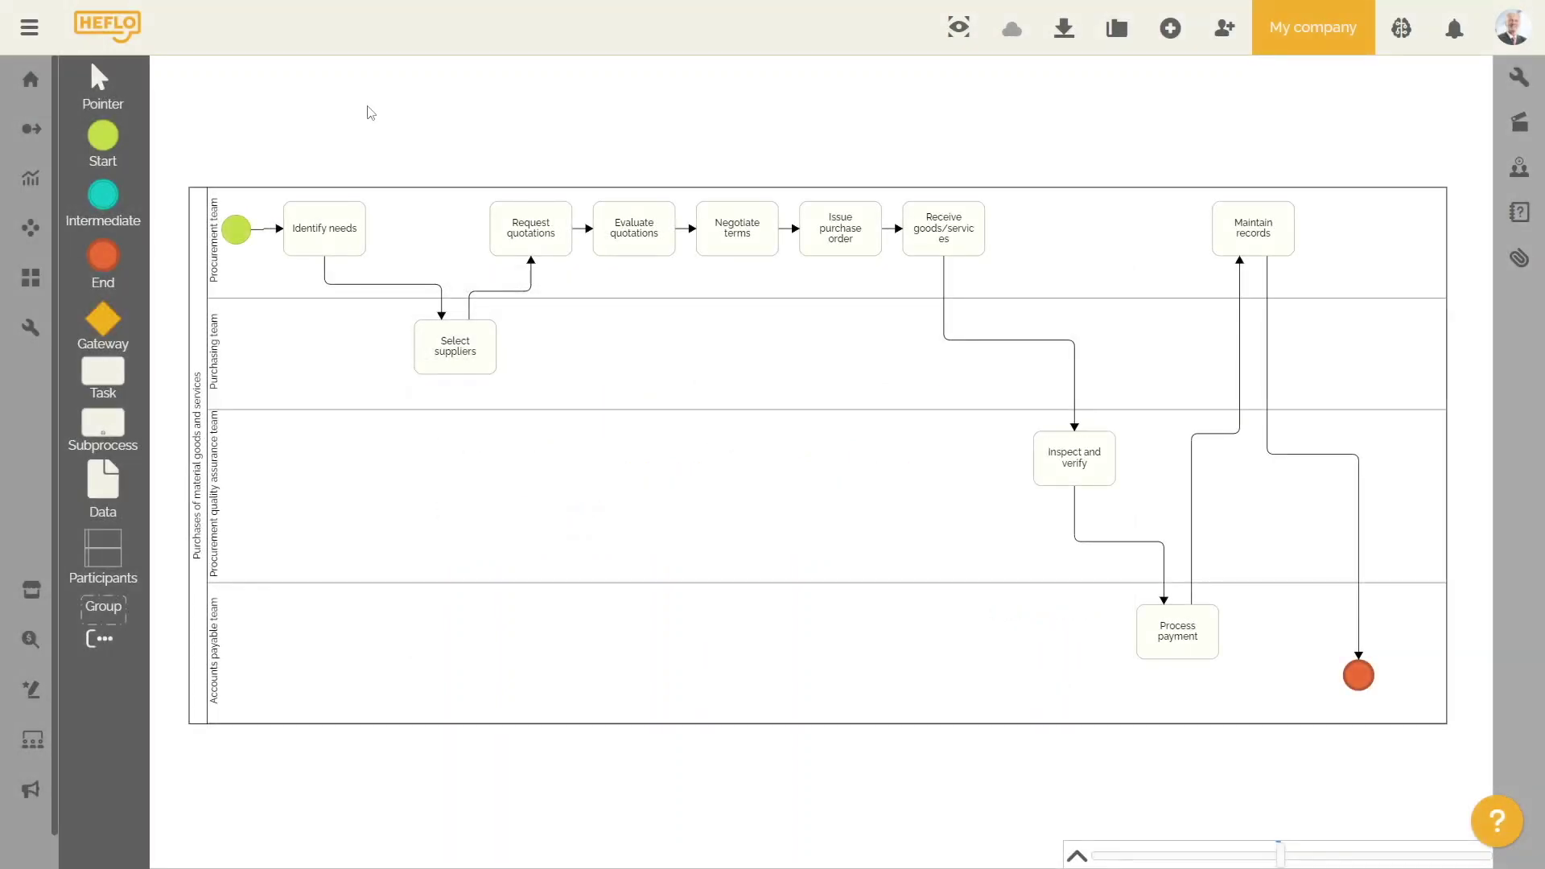
Step: Read through the AI-written documentation of the Identify needs task and confirm it
click(334, 214)
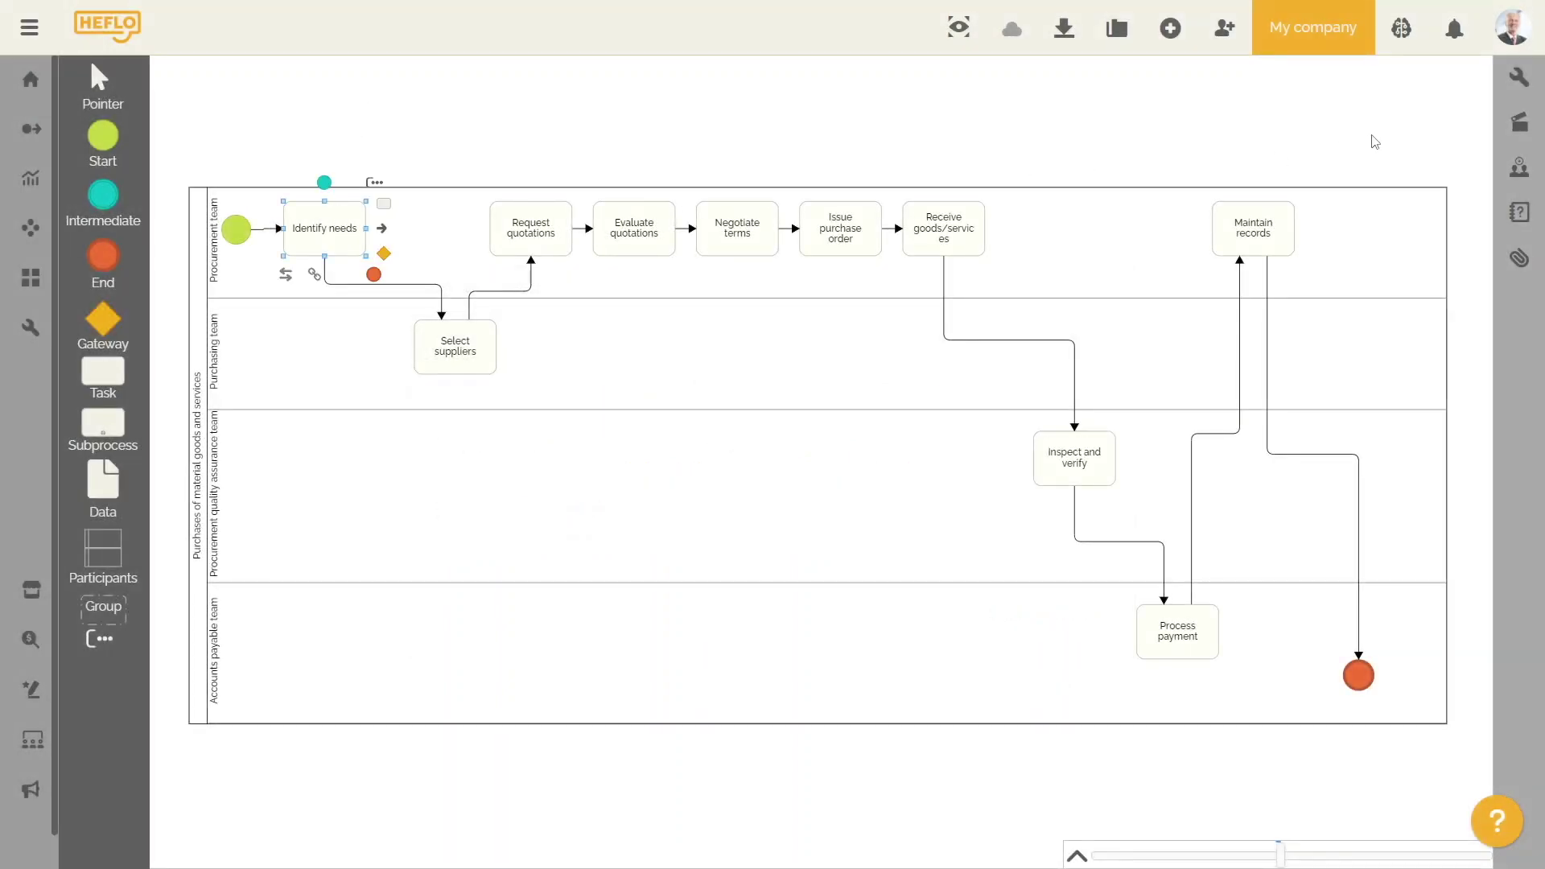
click(1519, 79)
click(1470, 239)
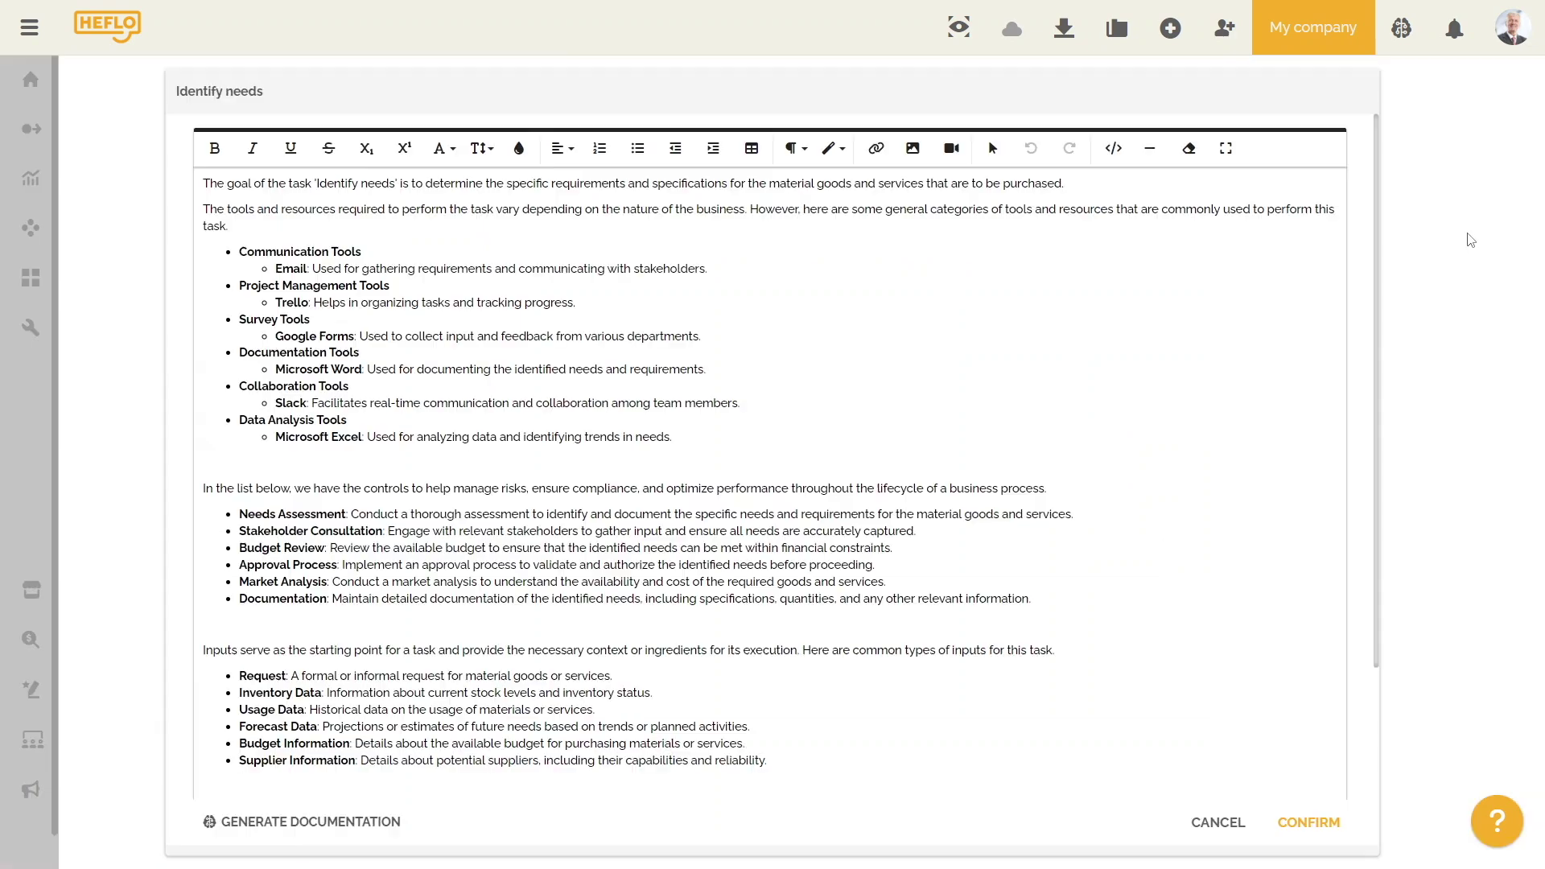
scroll(1386, 338, down, 2)
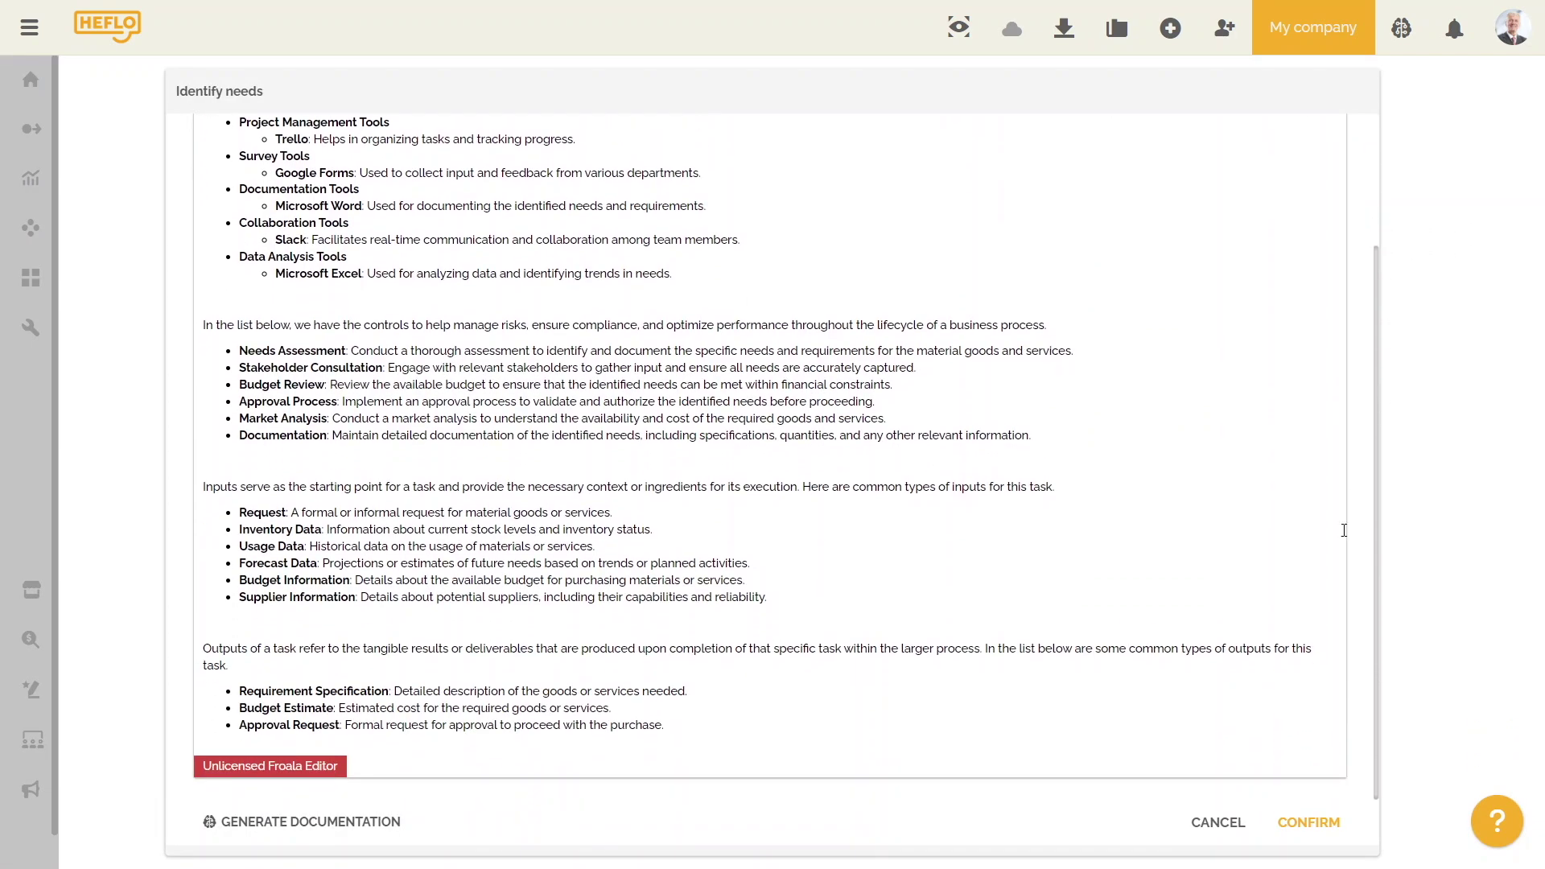
click(1325, 823)
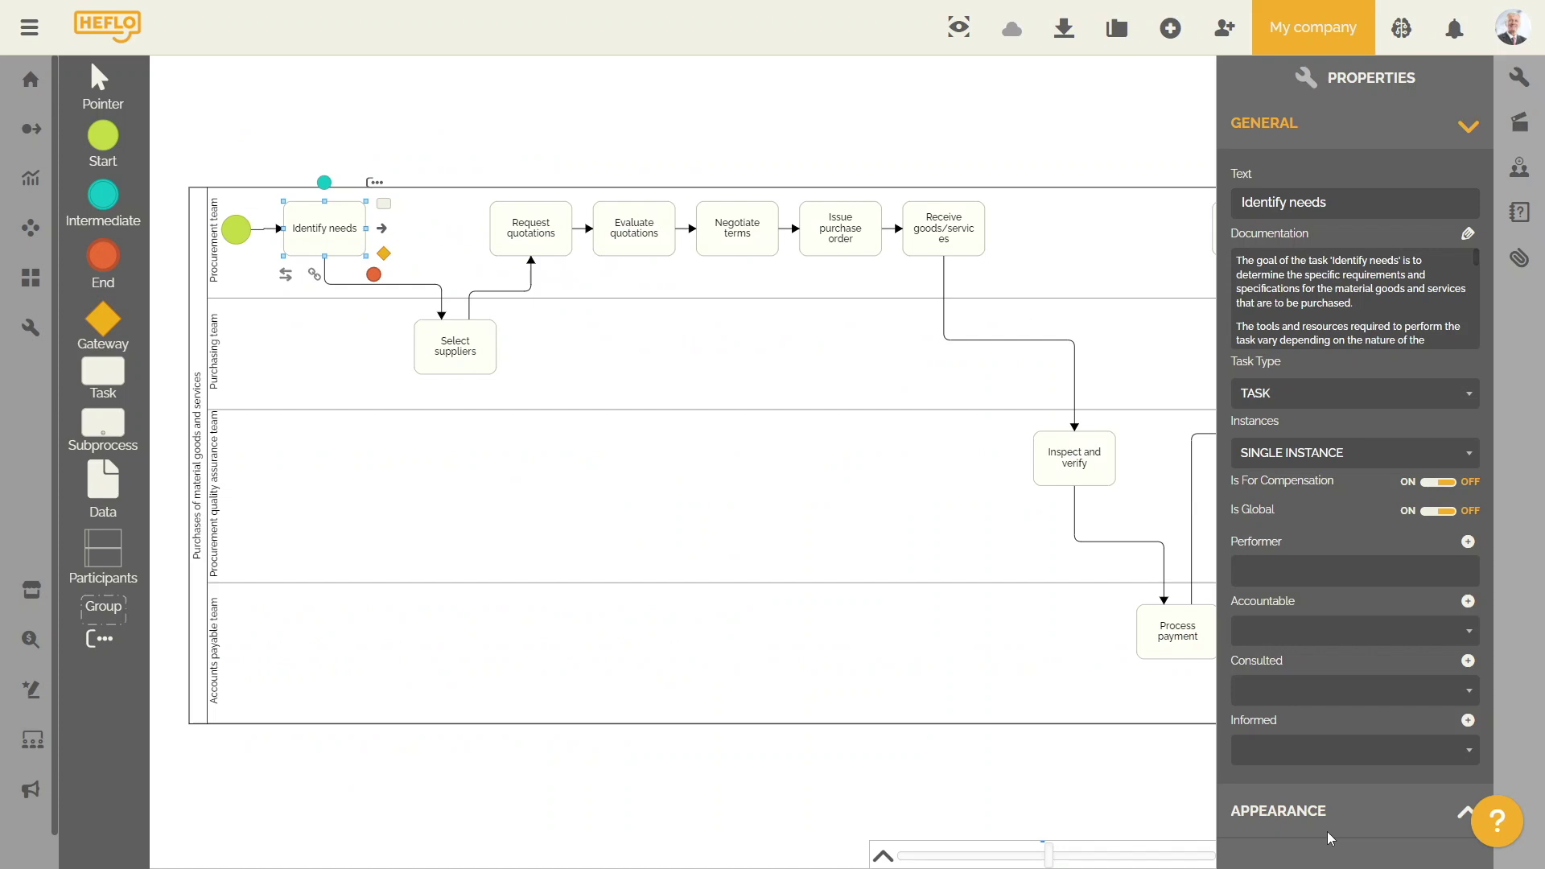
Step: Show the process's generated attachments and open the first HTML attachment in a new tab
click(1116, 127)
click(1518, 264)
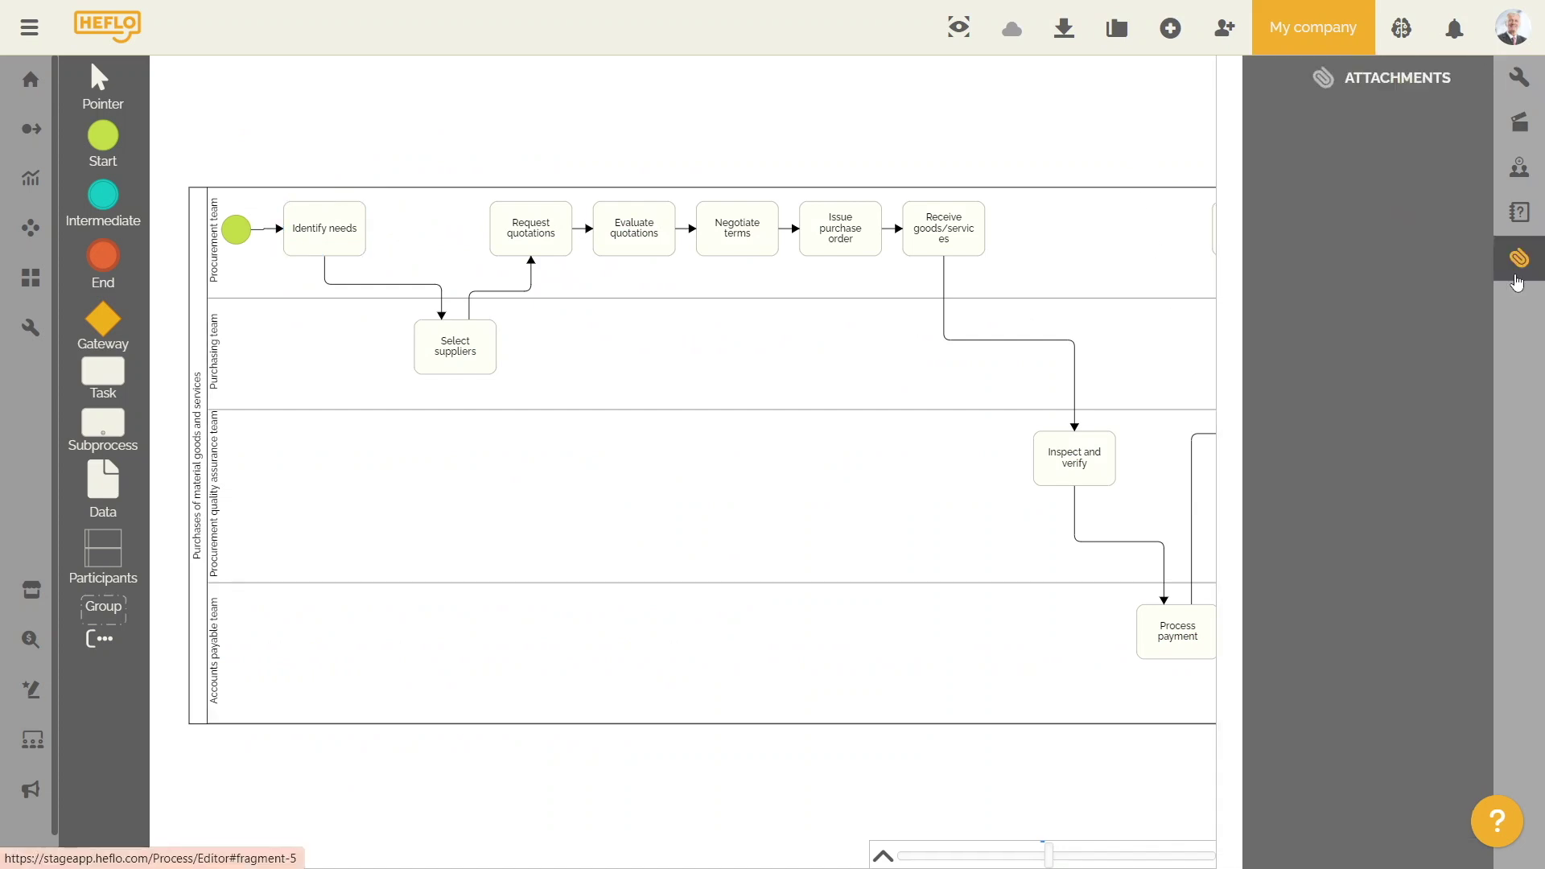
mouse_move(1408, 303)
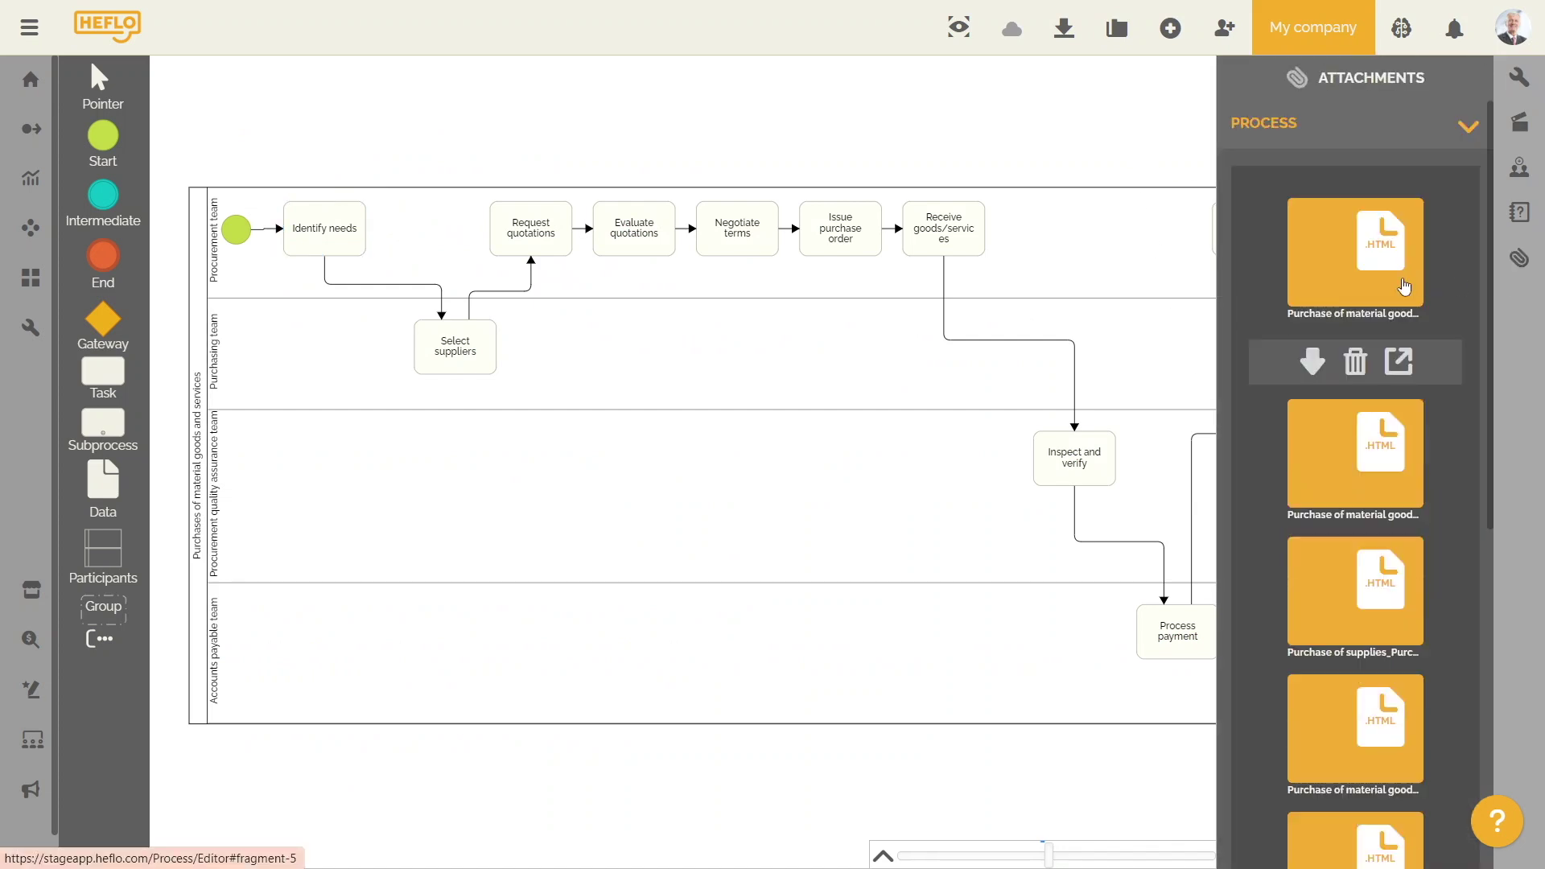
click(1400, 364)
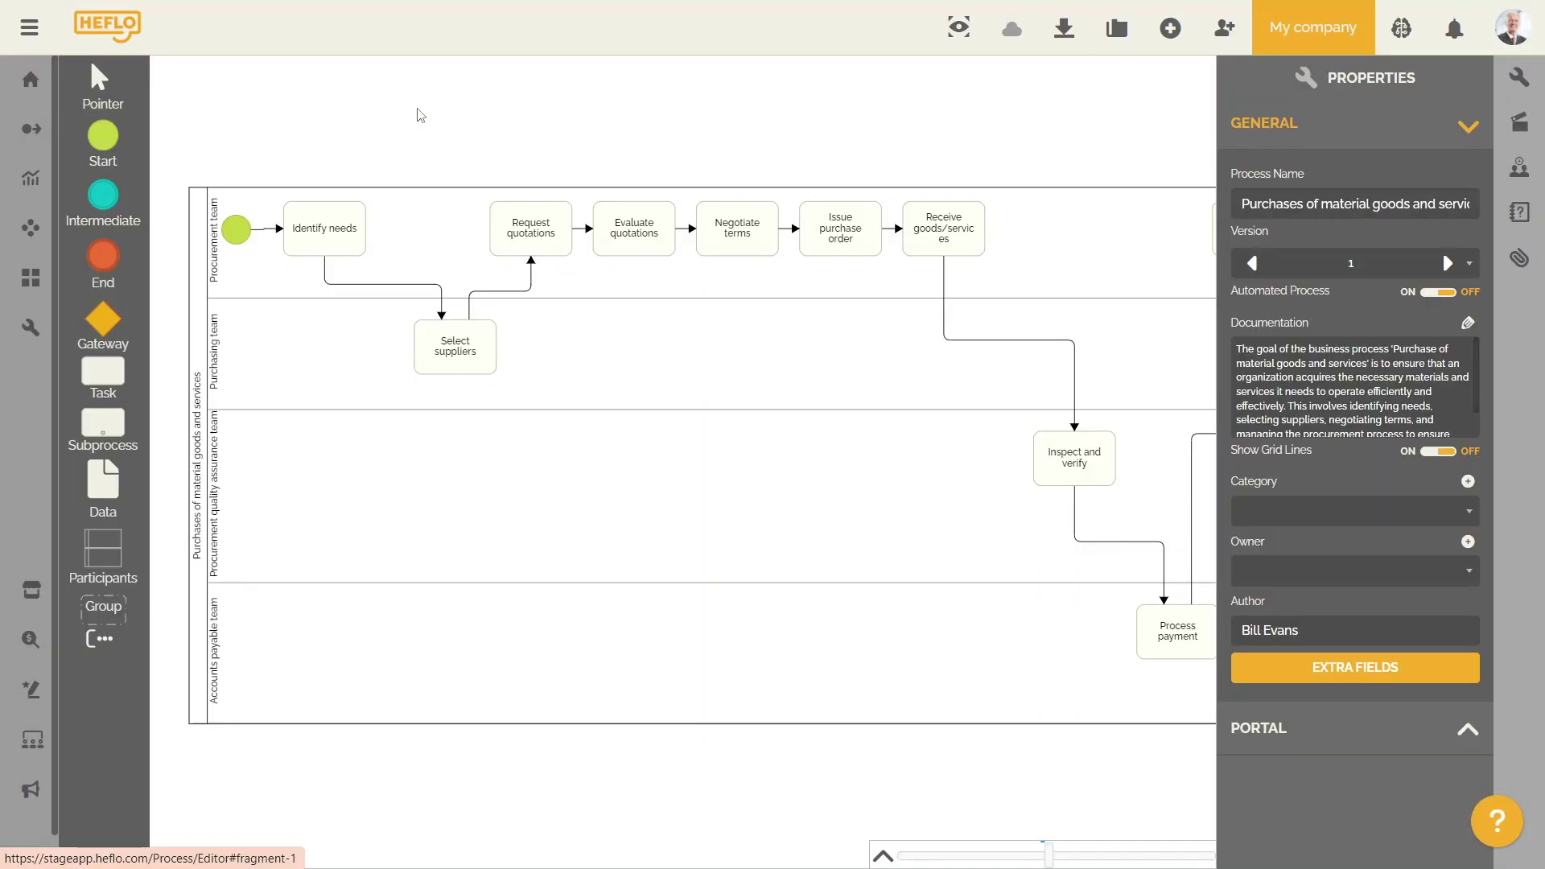
Step: Generate new AI documentation content for Identify needs and compare it with the current text
click(354, 224)
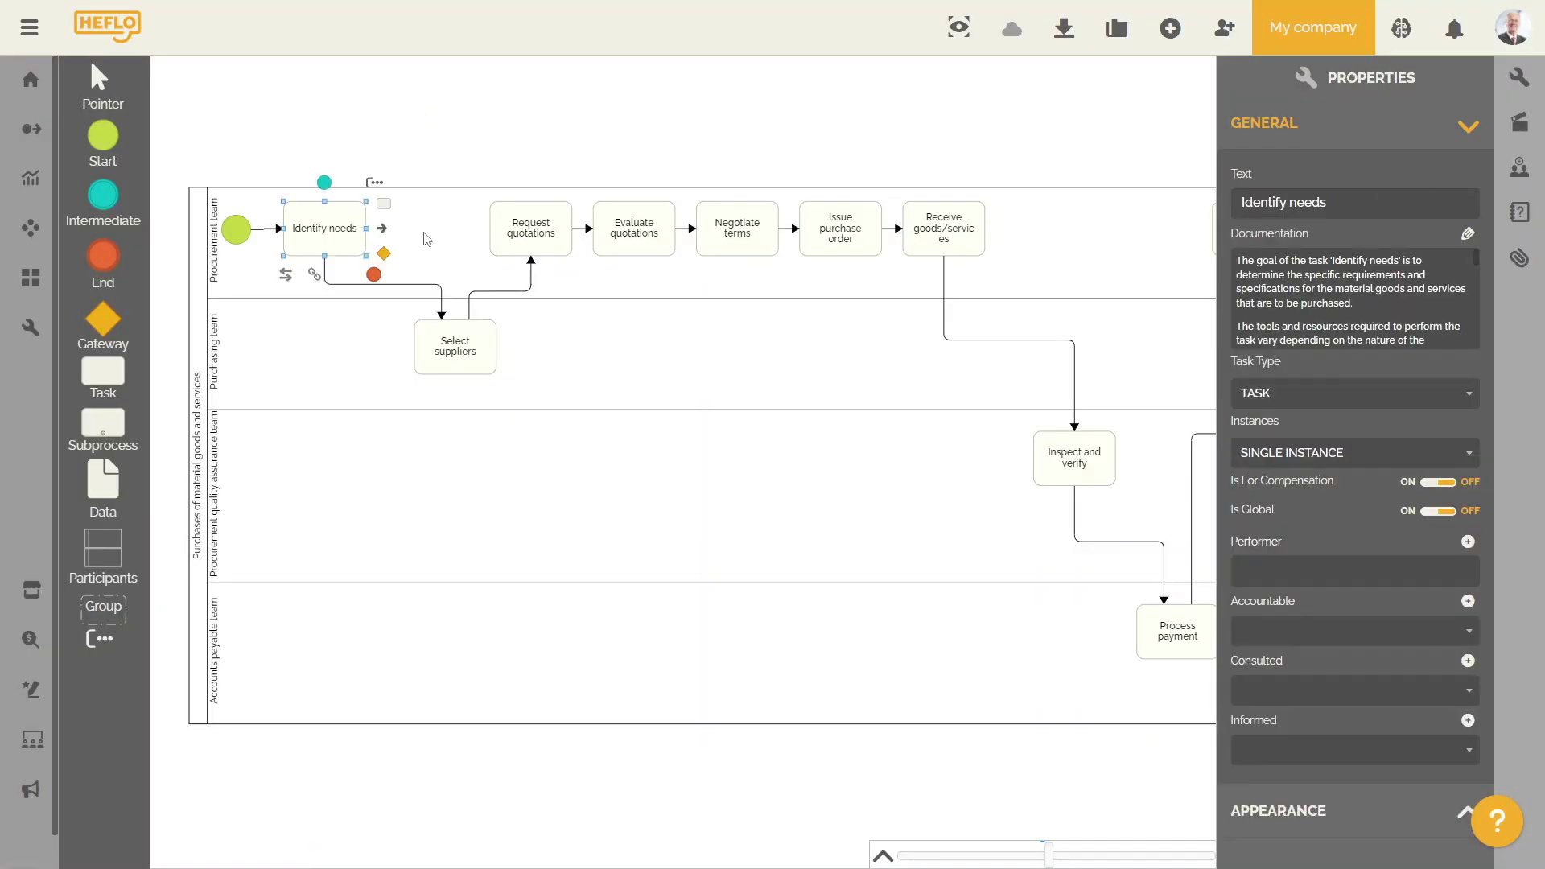
click(1465, 236)
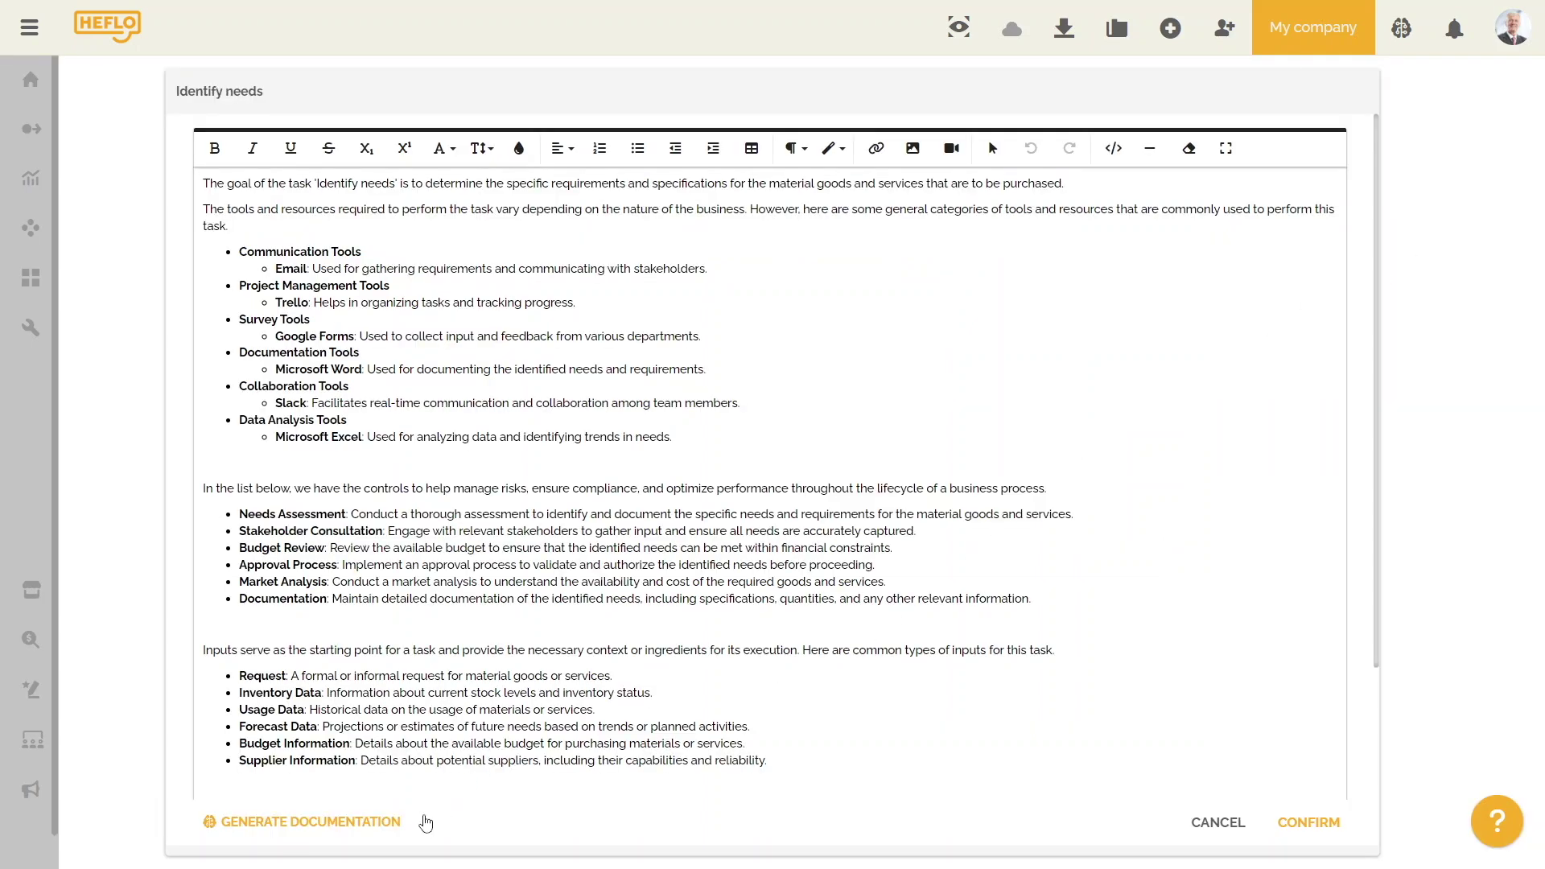
click(401, 825)
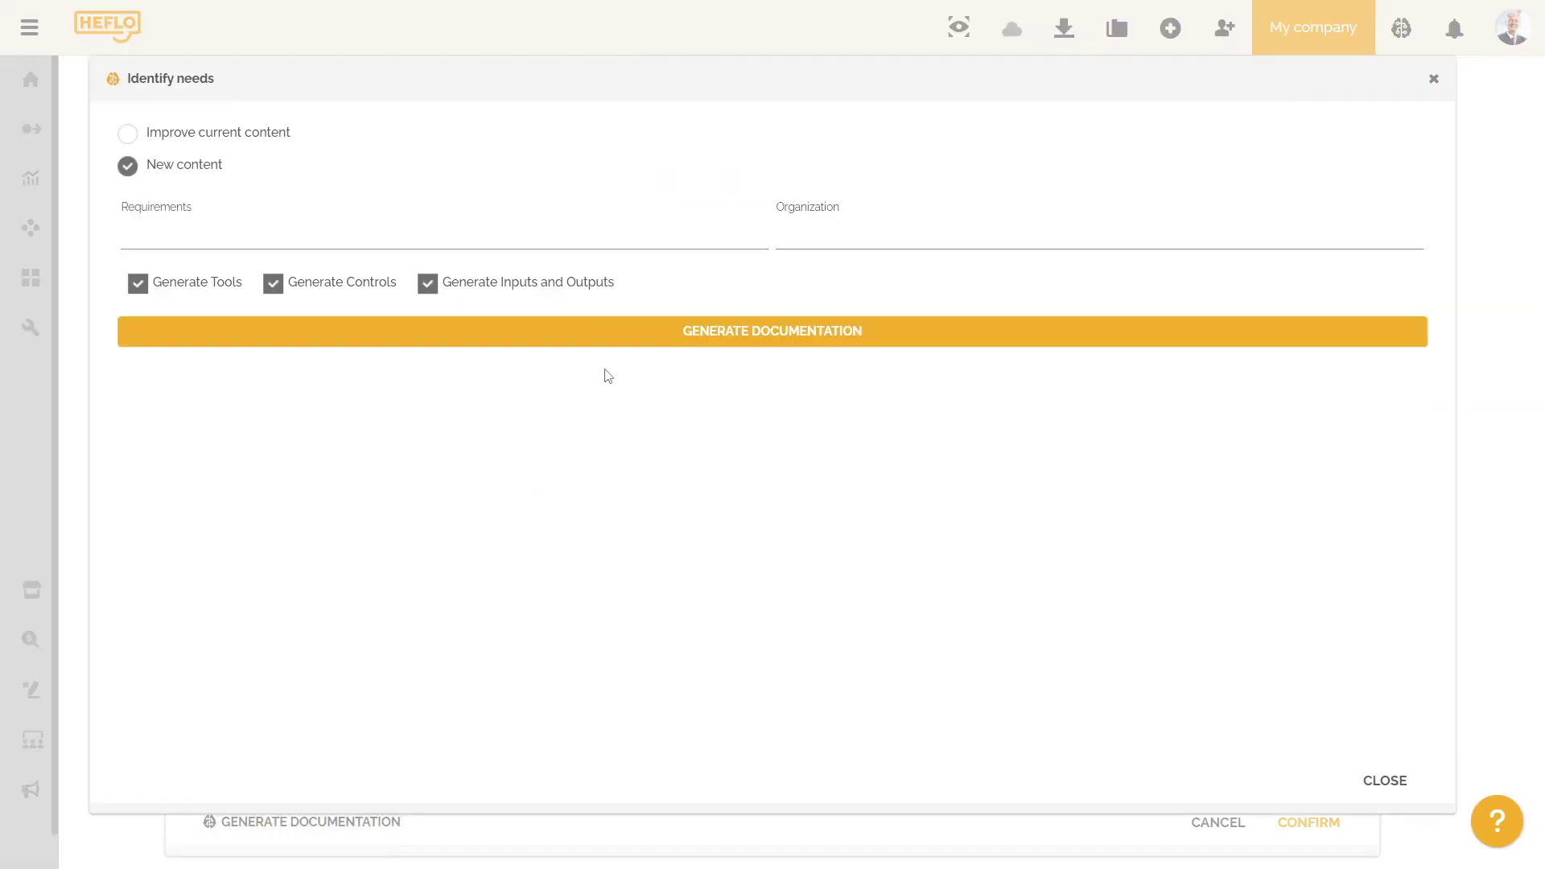
click(642, 332)
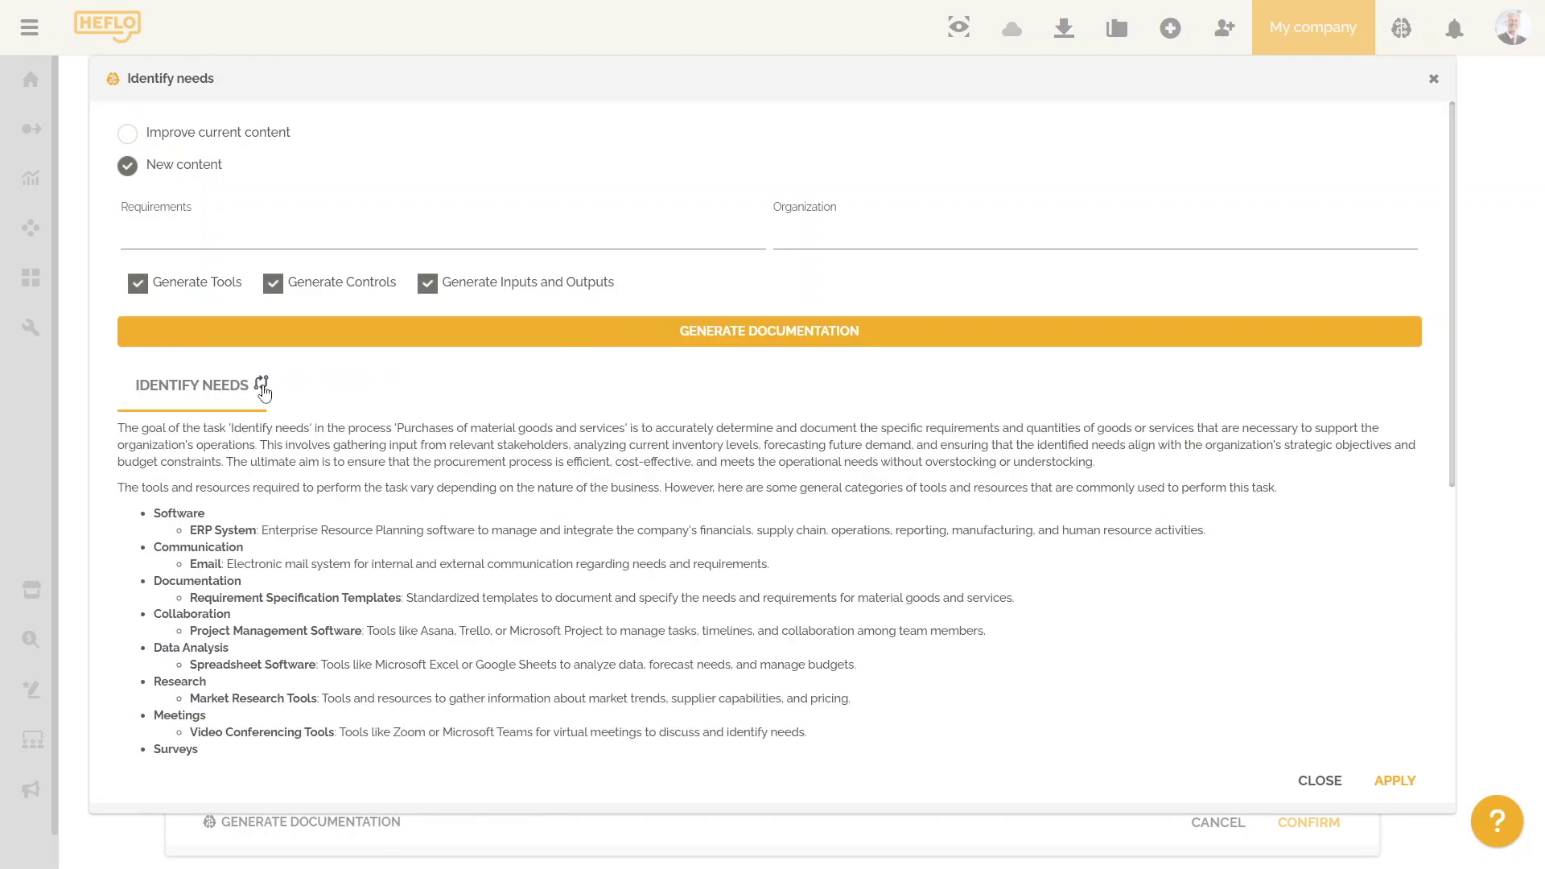
click(264, 388)
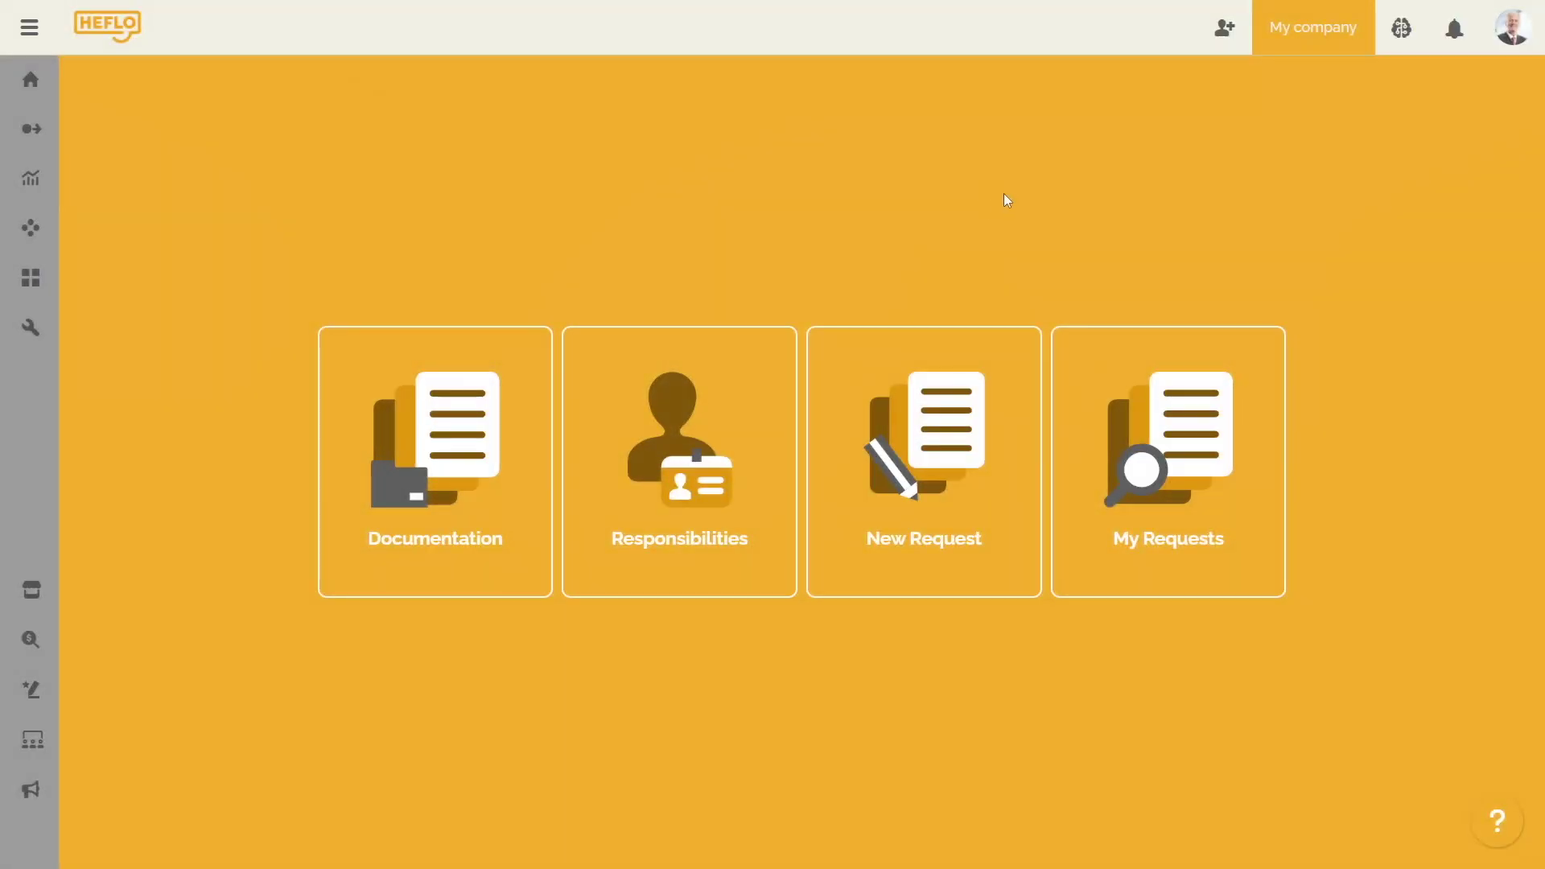
Step: Ask the AI agent which processes involve purchasers and which processes use Software A
click(1406, 42)
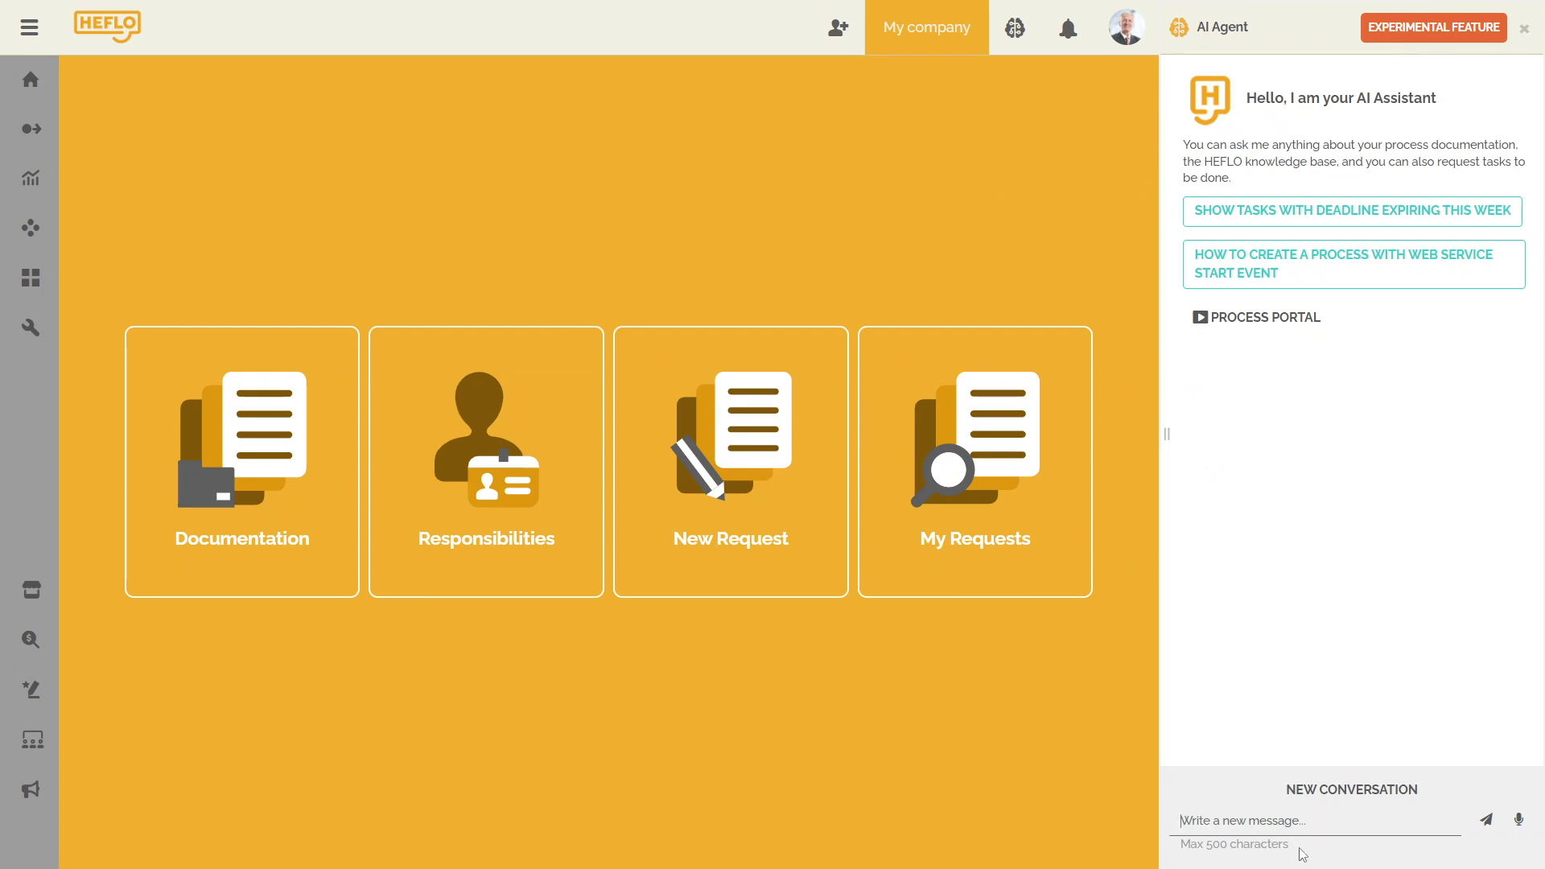
text(In which processes in this environment are the purchasers involved in?)
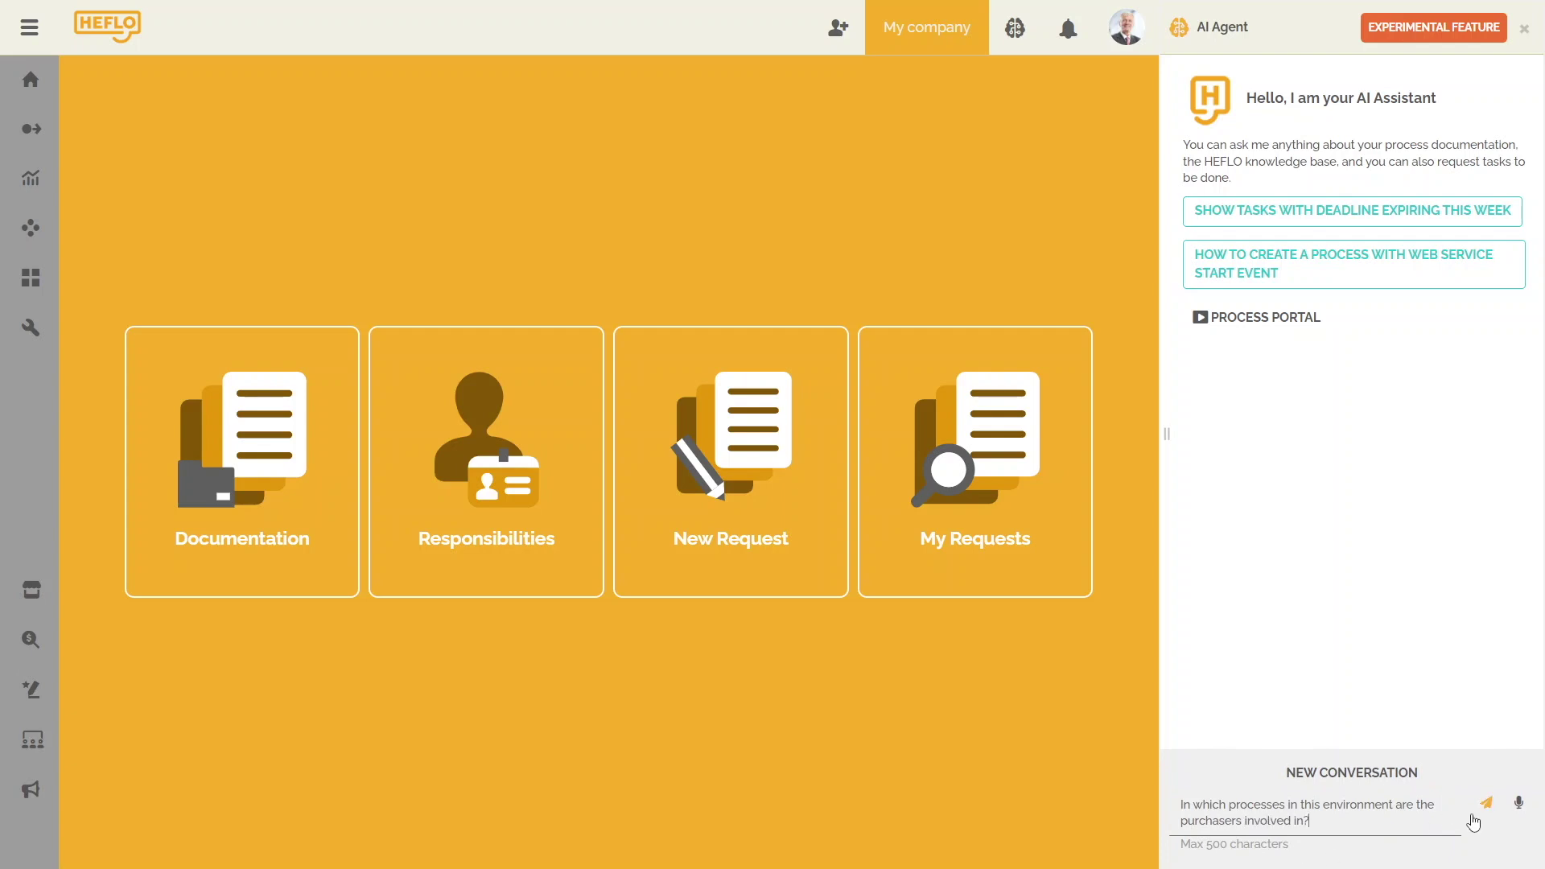
click(1483, 809)
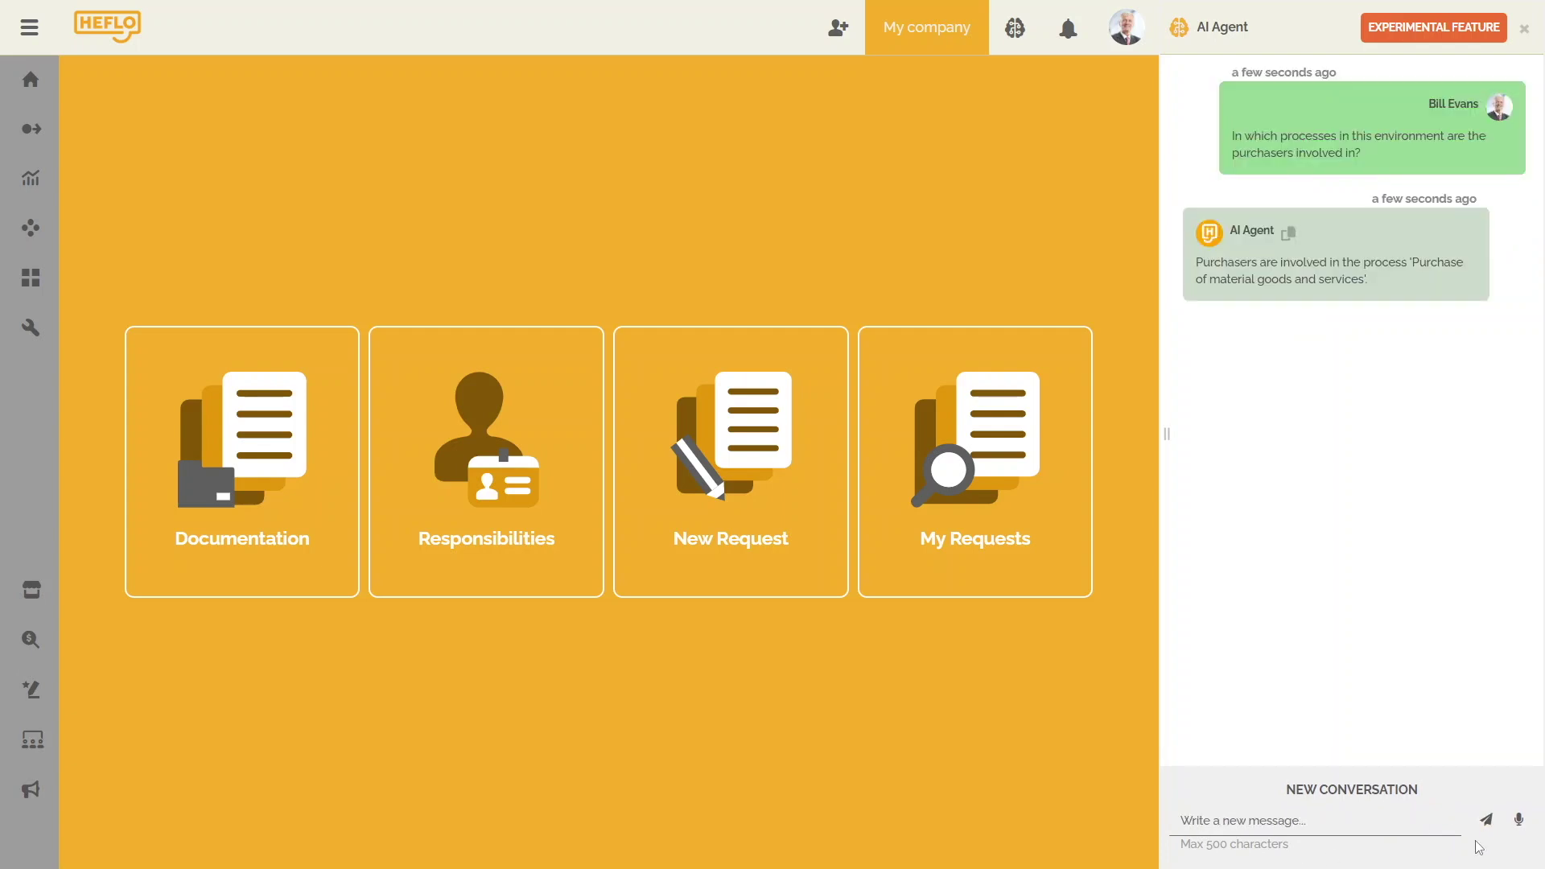
click(1242, 830)
text(What processes use Software A?)
click(1486, 820)
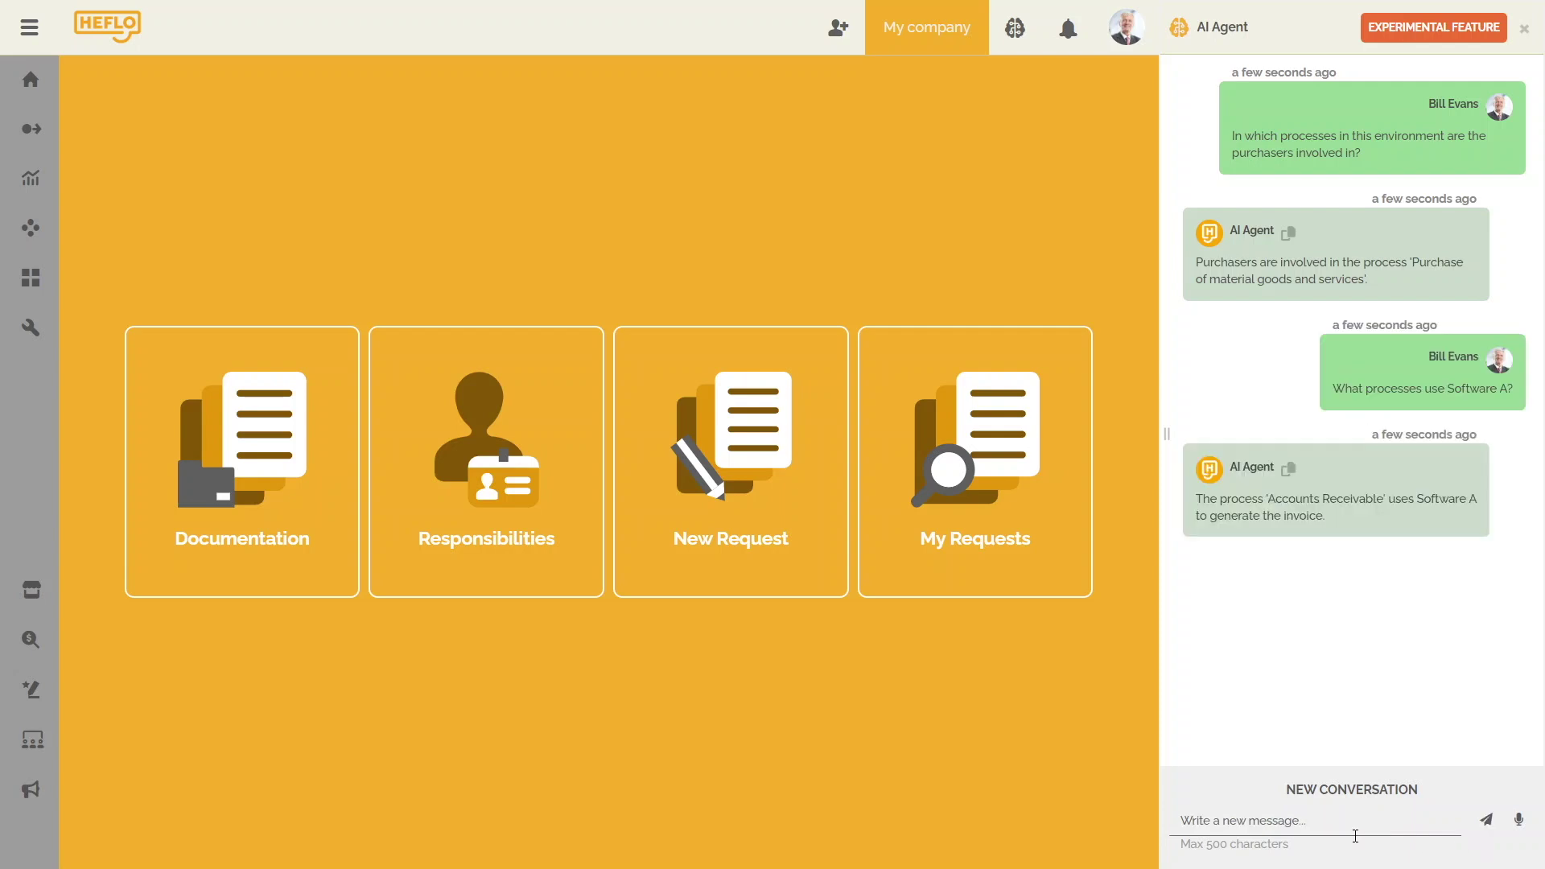
Step: Ask what the Post the position task in Hiring requires, then request that process's documentation
click(1250, 826)
text(What actions need to be done for the Post the position task in the Hiring process?)
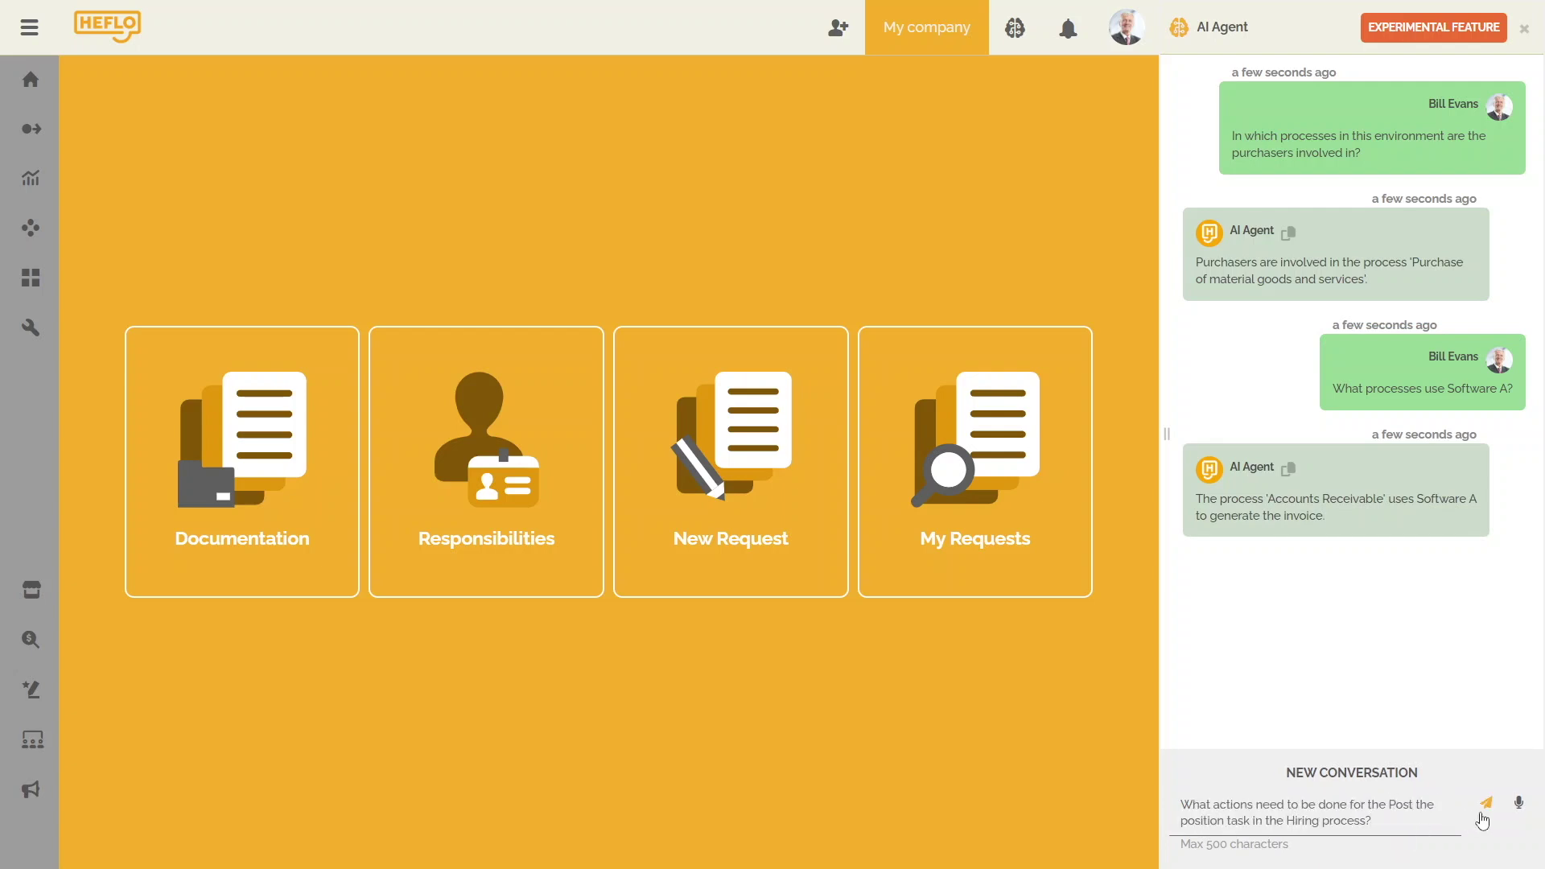
click(1486, 802)
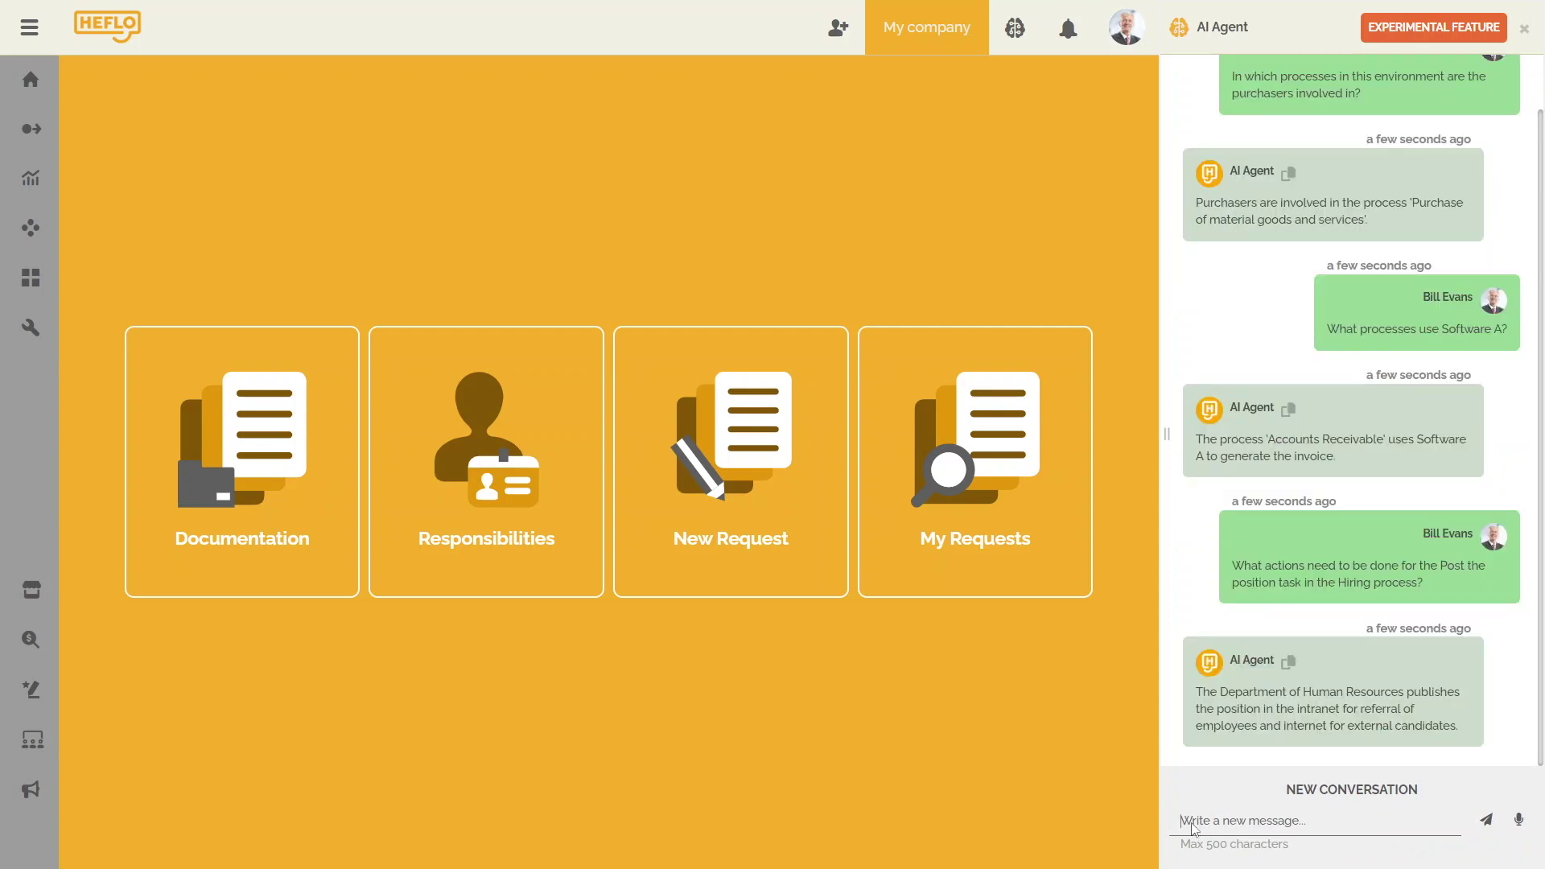
text(Display the documentation for this process.)
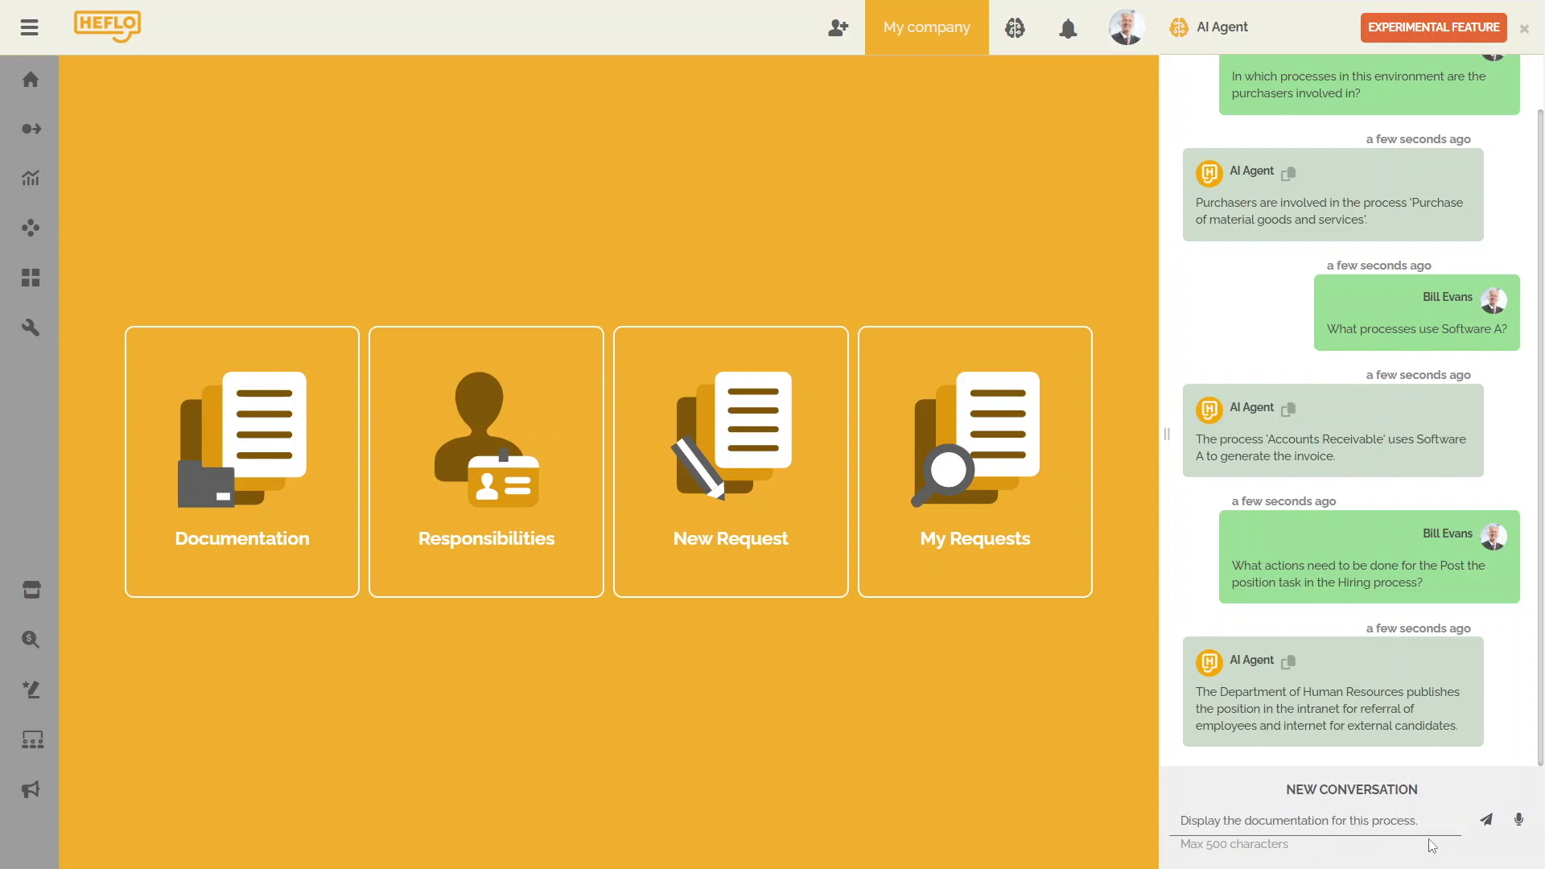
click(1486, 822)
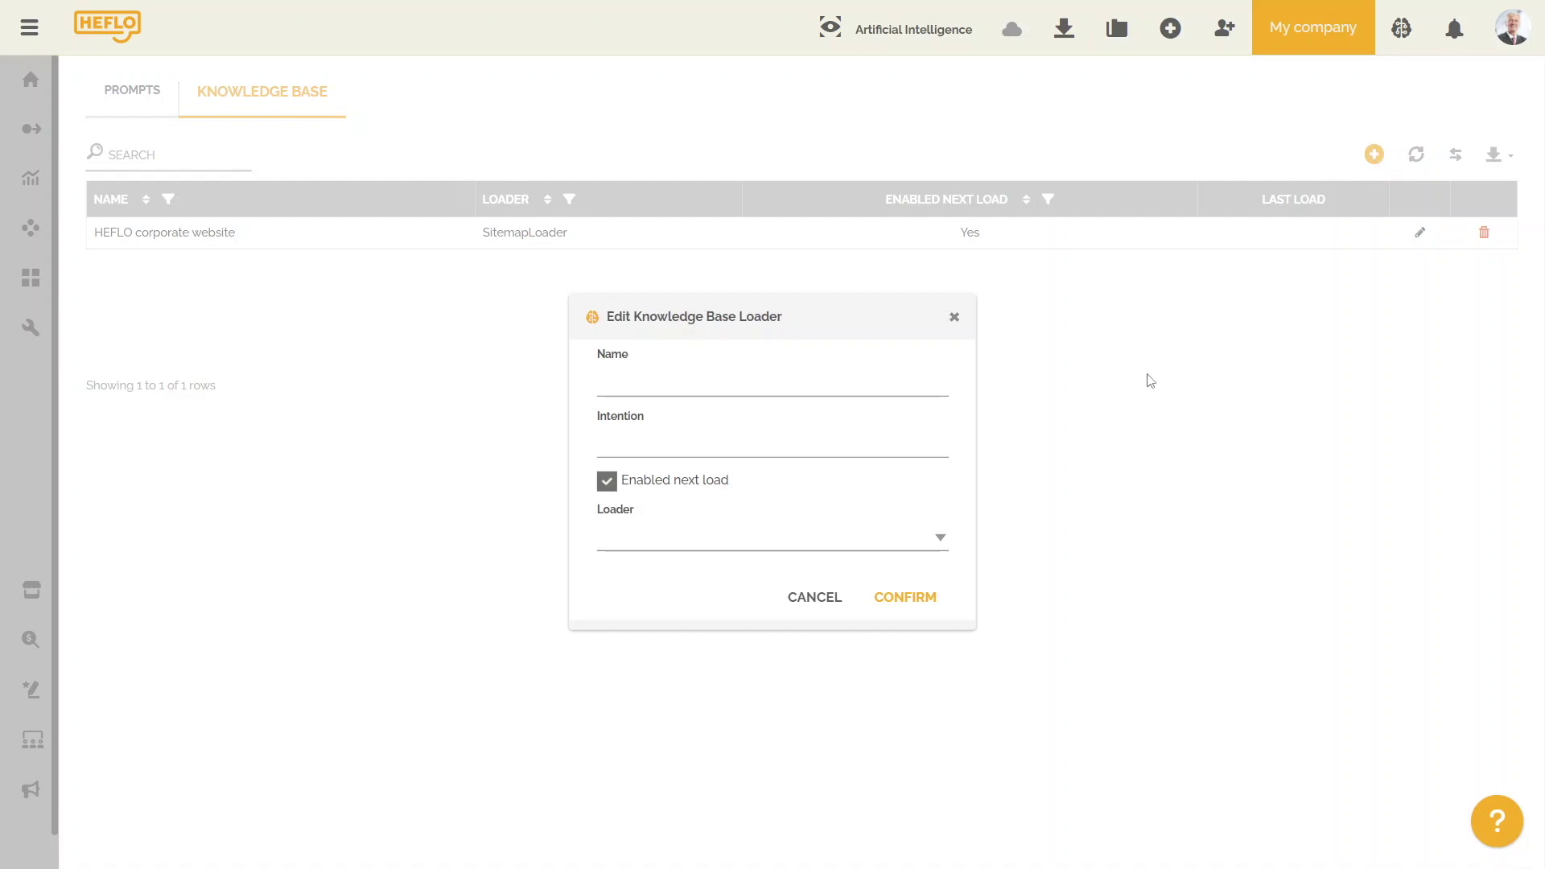
Step: Open the Loader dropdown to see the available knowledge base loader types
click(941, 541)
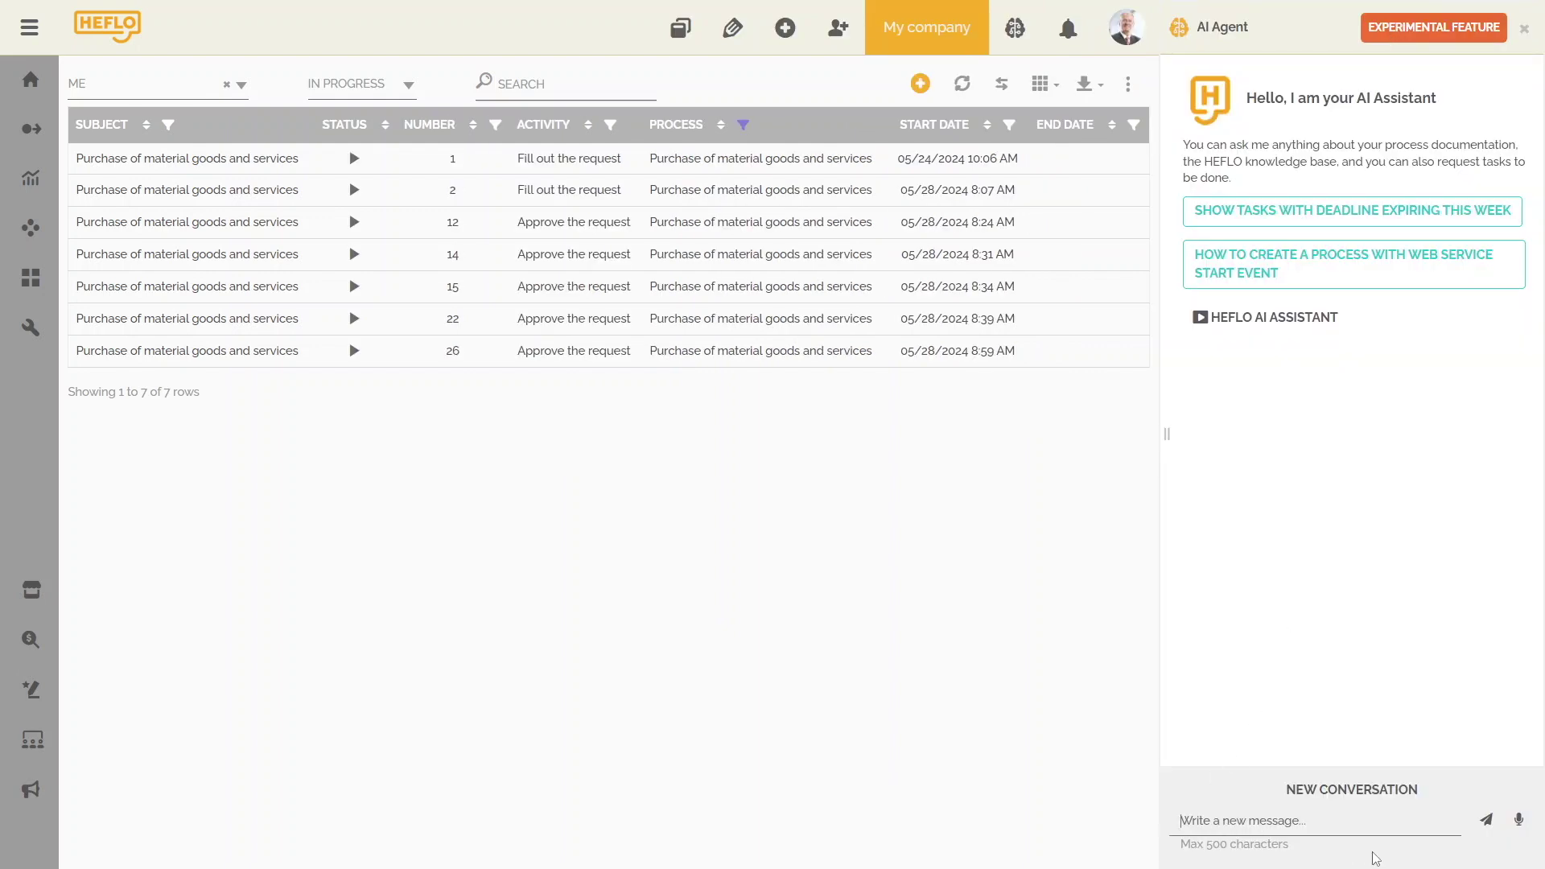
Step: Have the AI agent create a purchase work item with Purchase Description 'Purchase of 10 computers.'
text(Create a work item for the purchase of material goods and services process.)
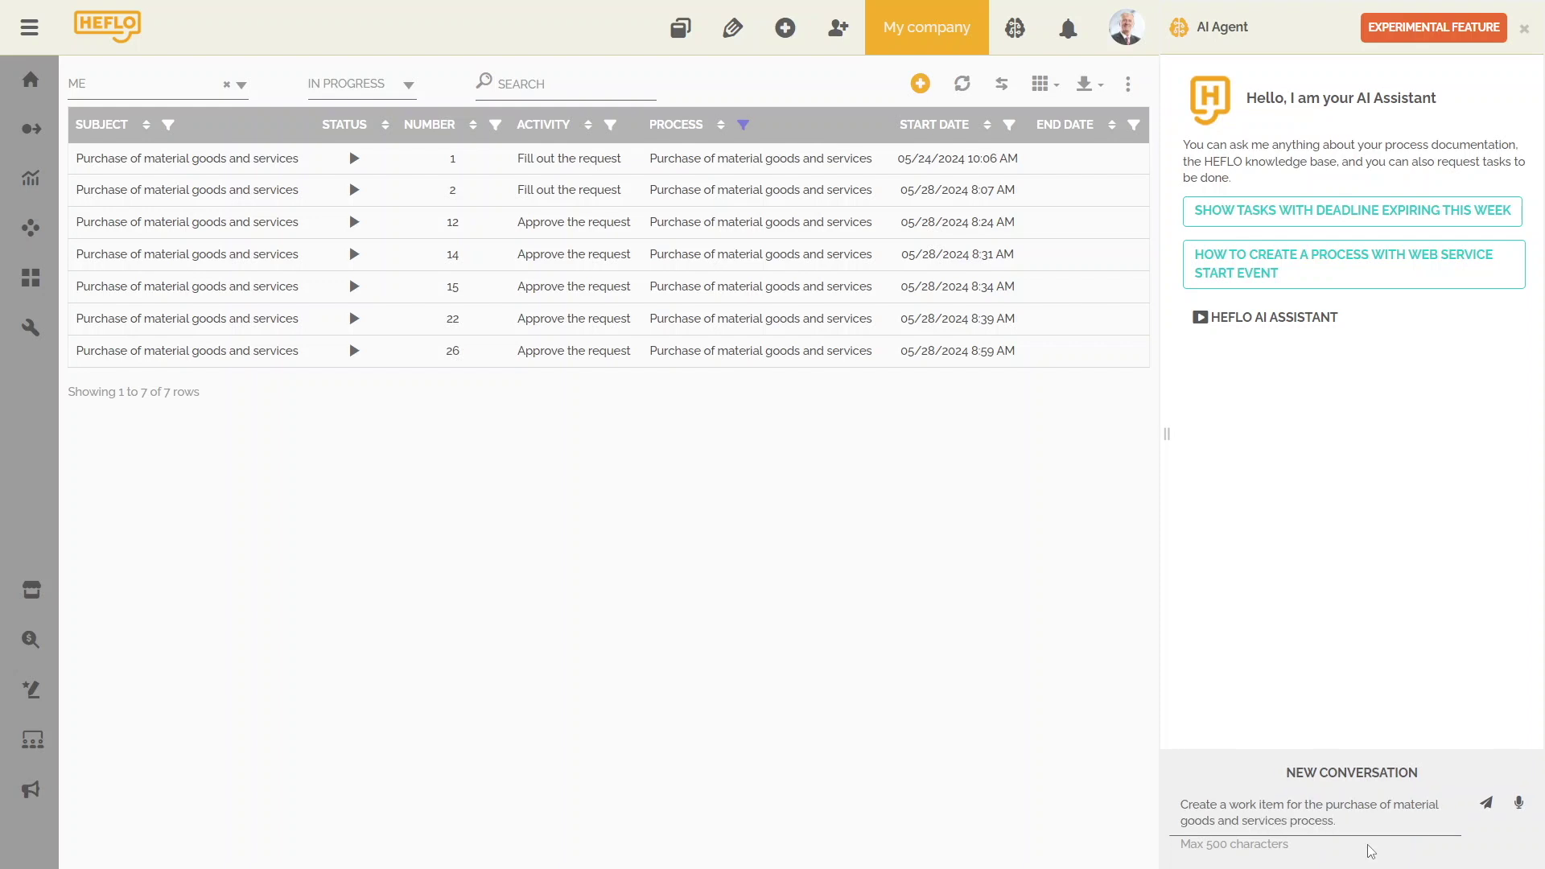
click(1485, 804)
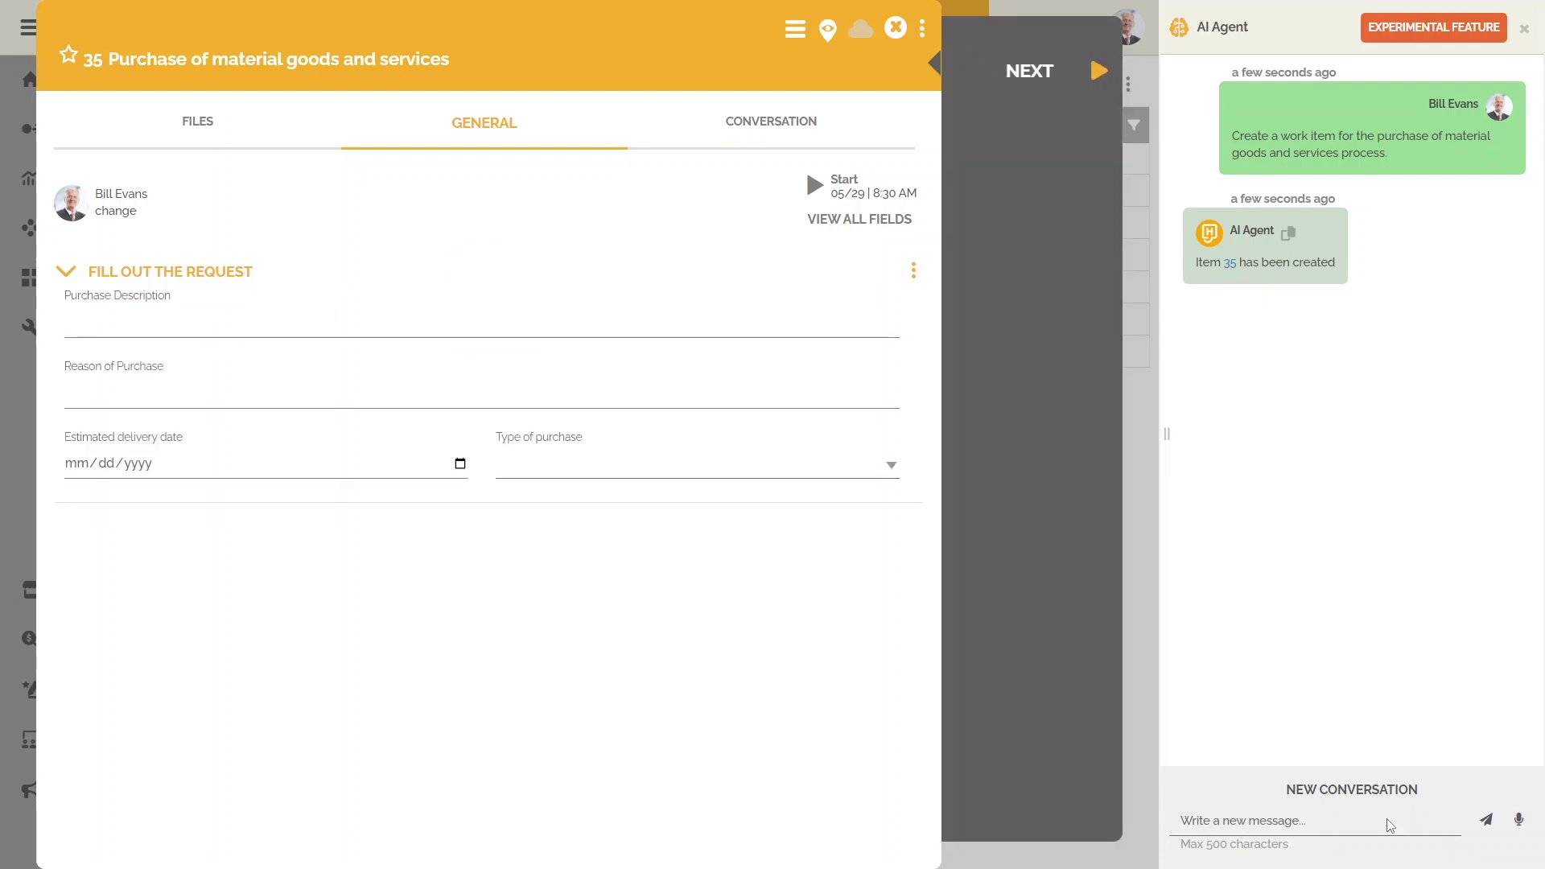
text(Enter the following information: "Purchase of 10 computers." )
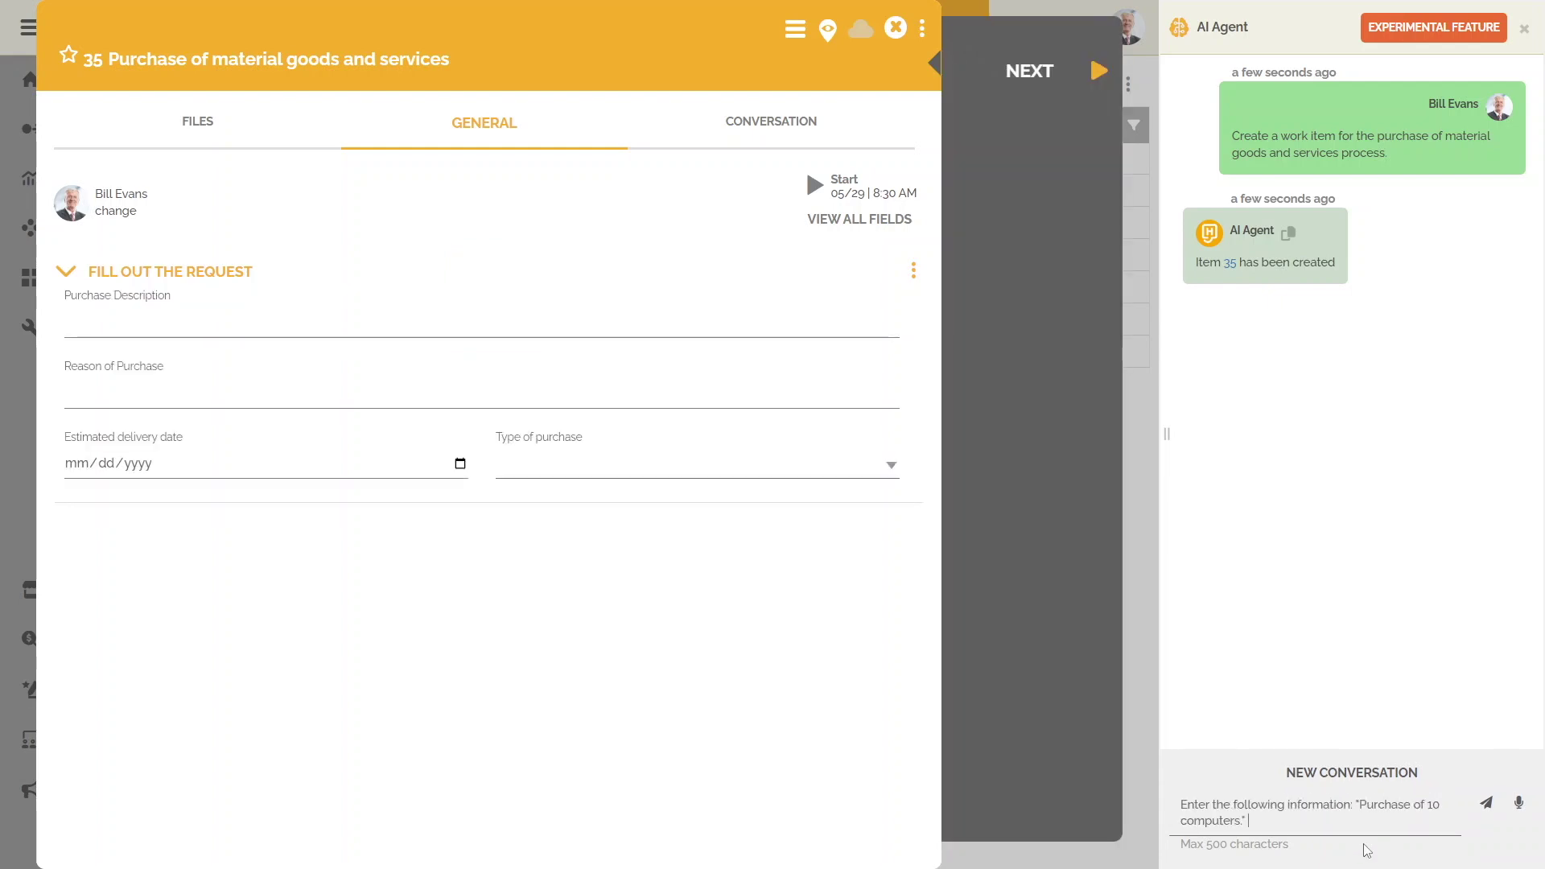
text(in the "Purchase Description" field.)
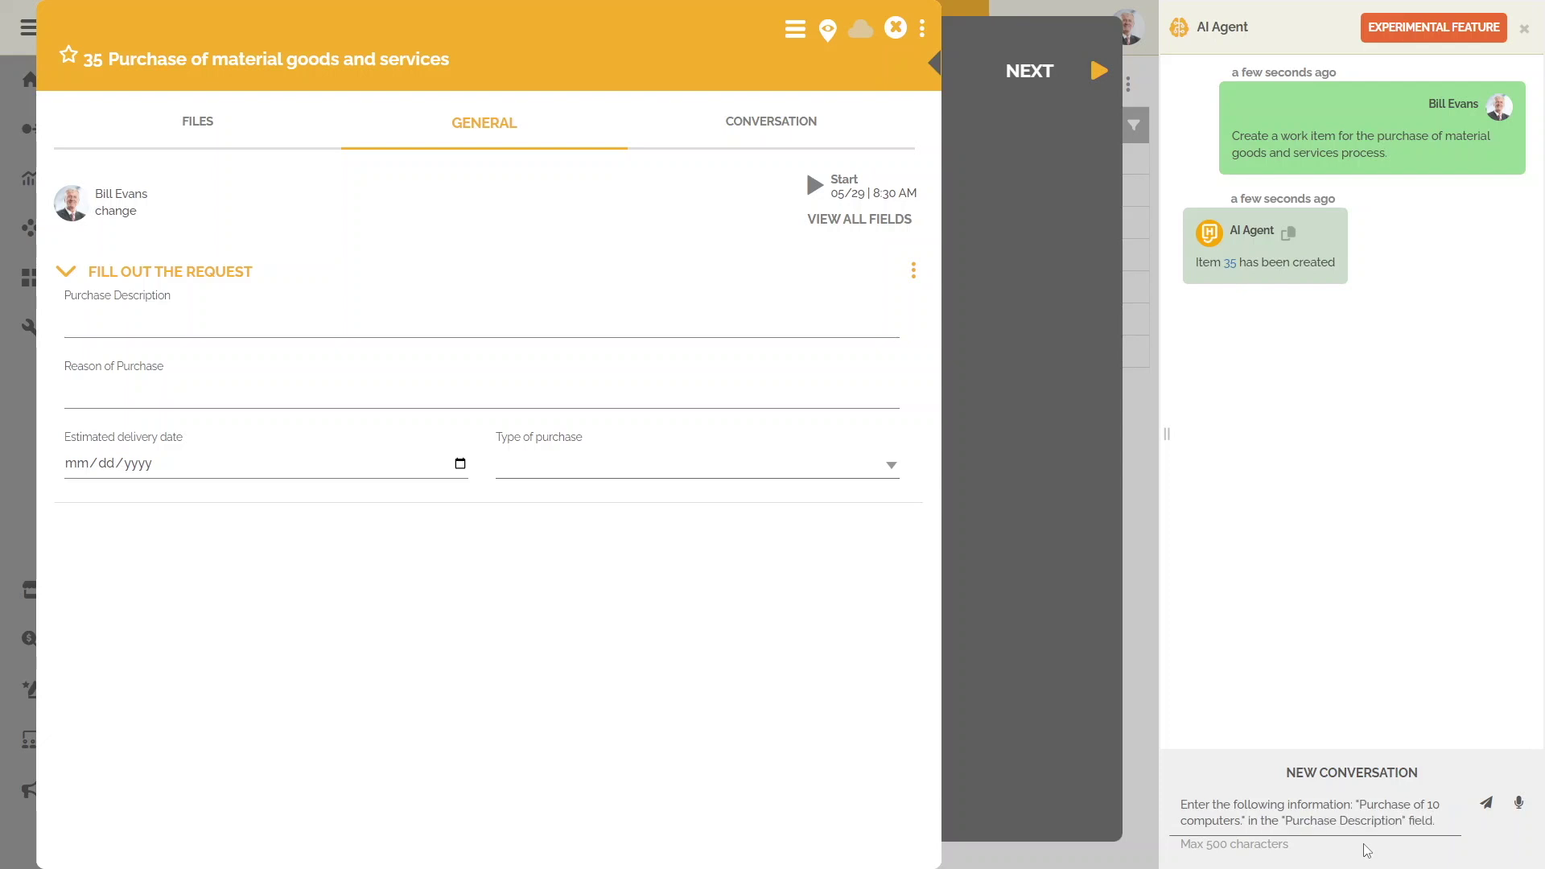
click(1486, 803)
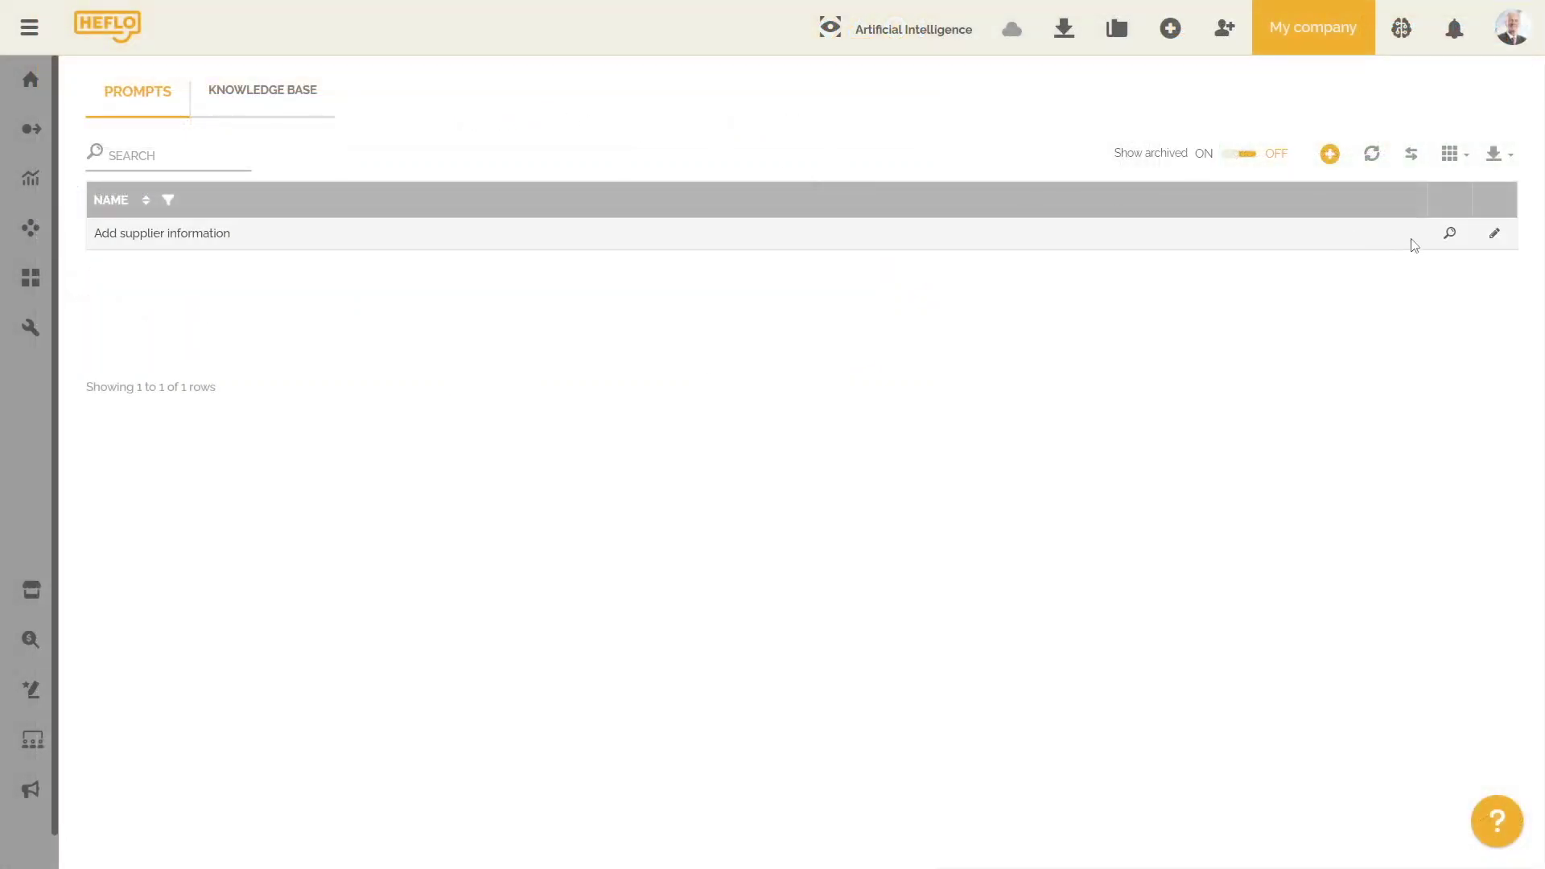
Step: Open the 'Add supplier information' prompt and view its generated code preview
click(1497, 238)
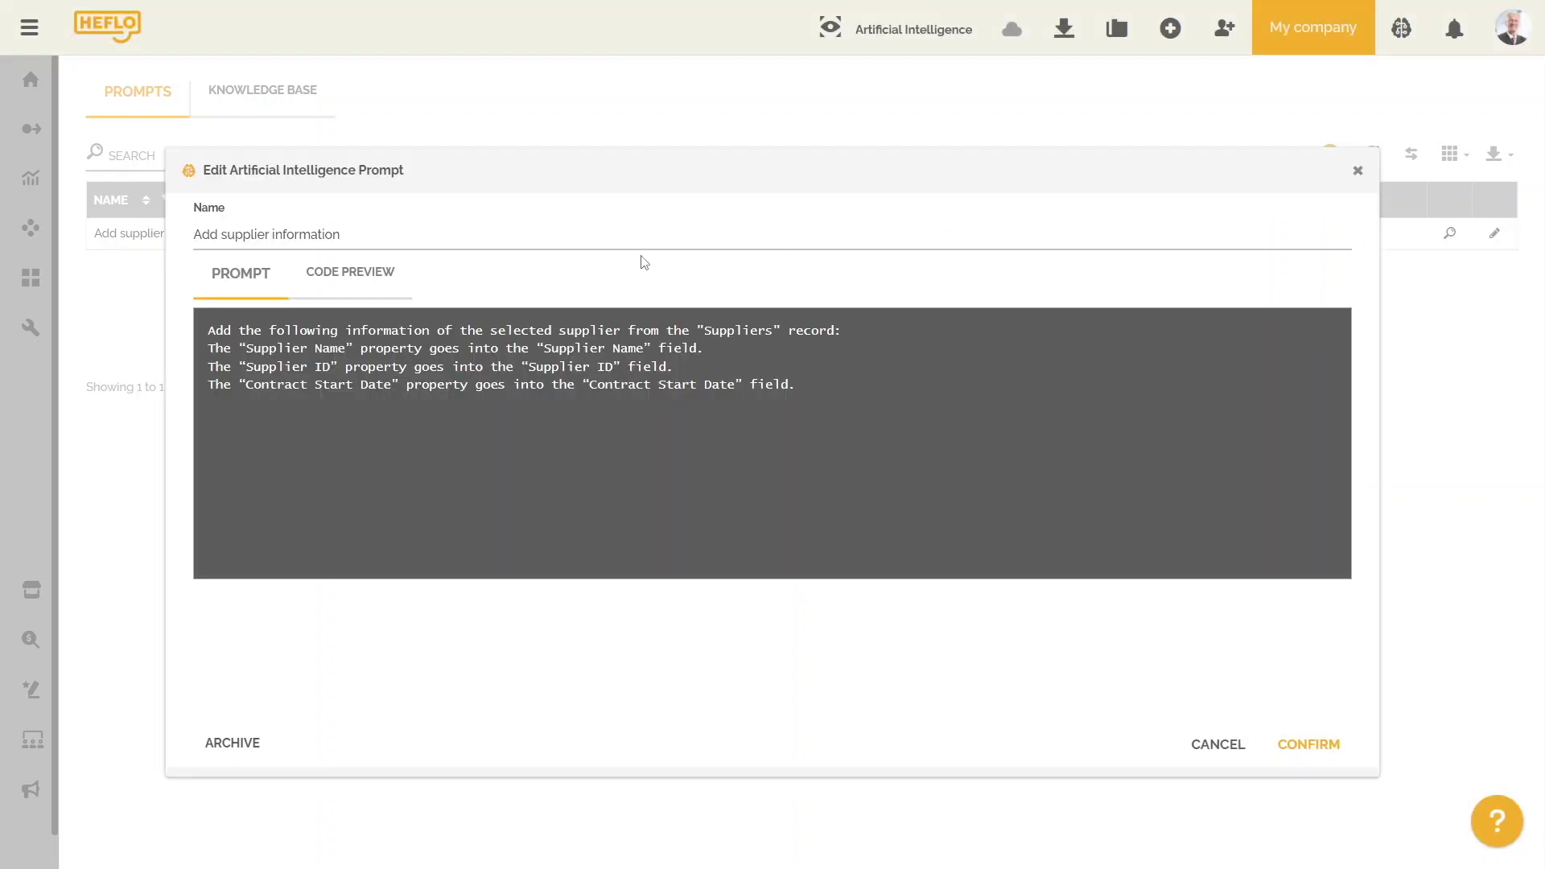
click(384, 283)
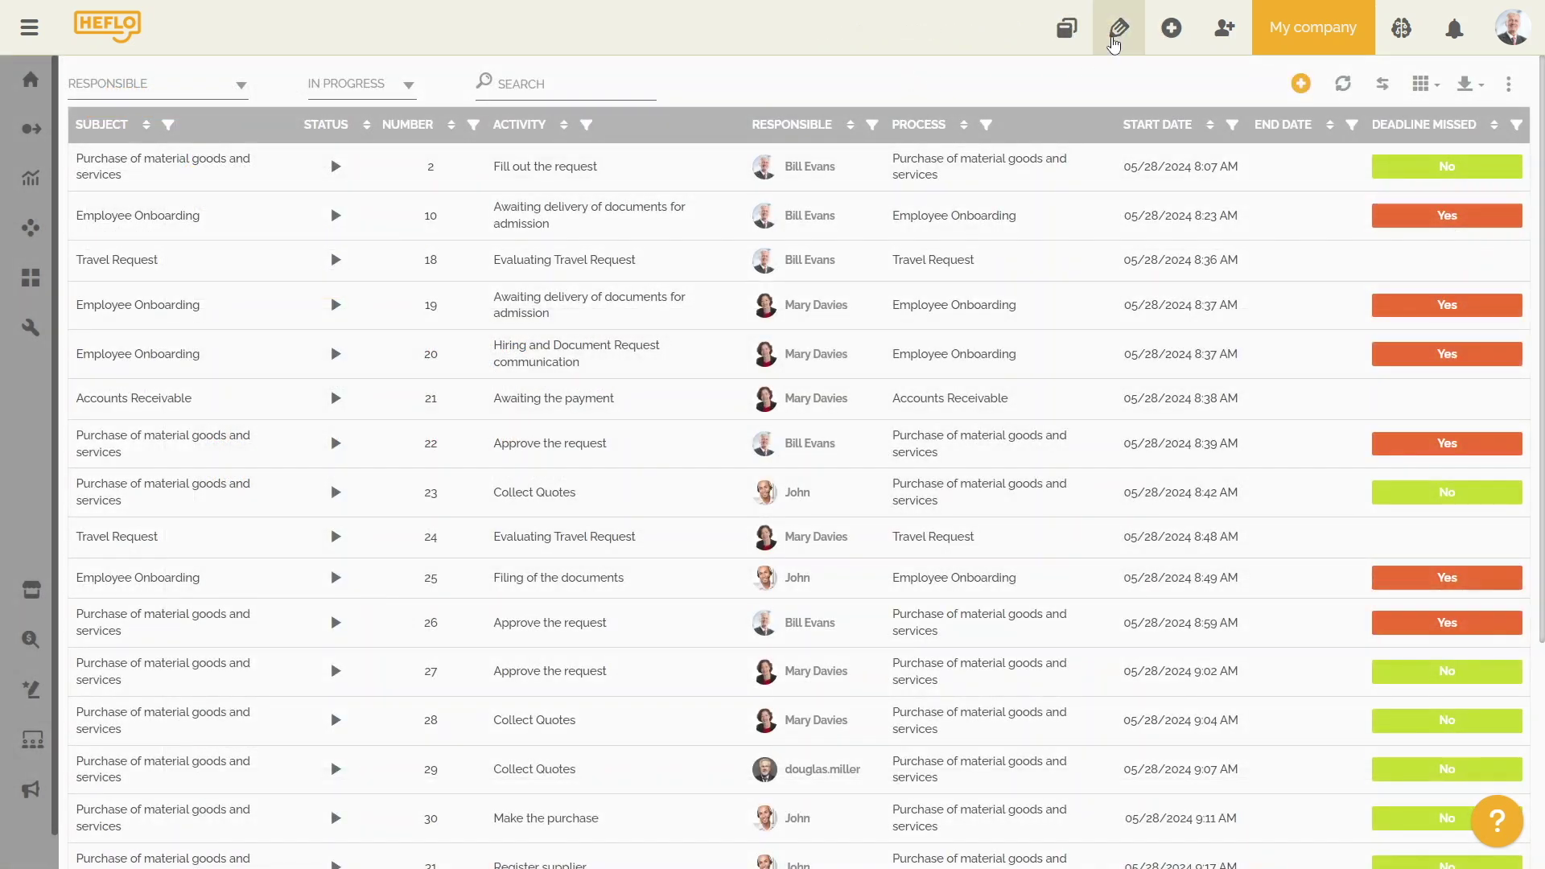
Step: Inspect the list widget's 'Select approval tasks' AI command, save the layout, and open the list options
click(1114, 40)
click(847, 672)
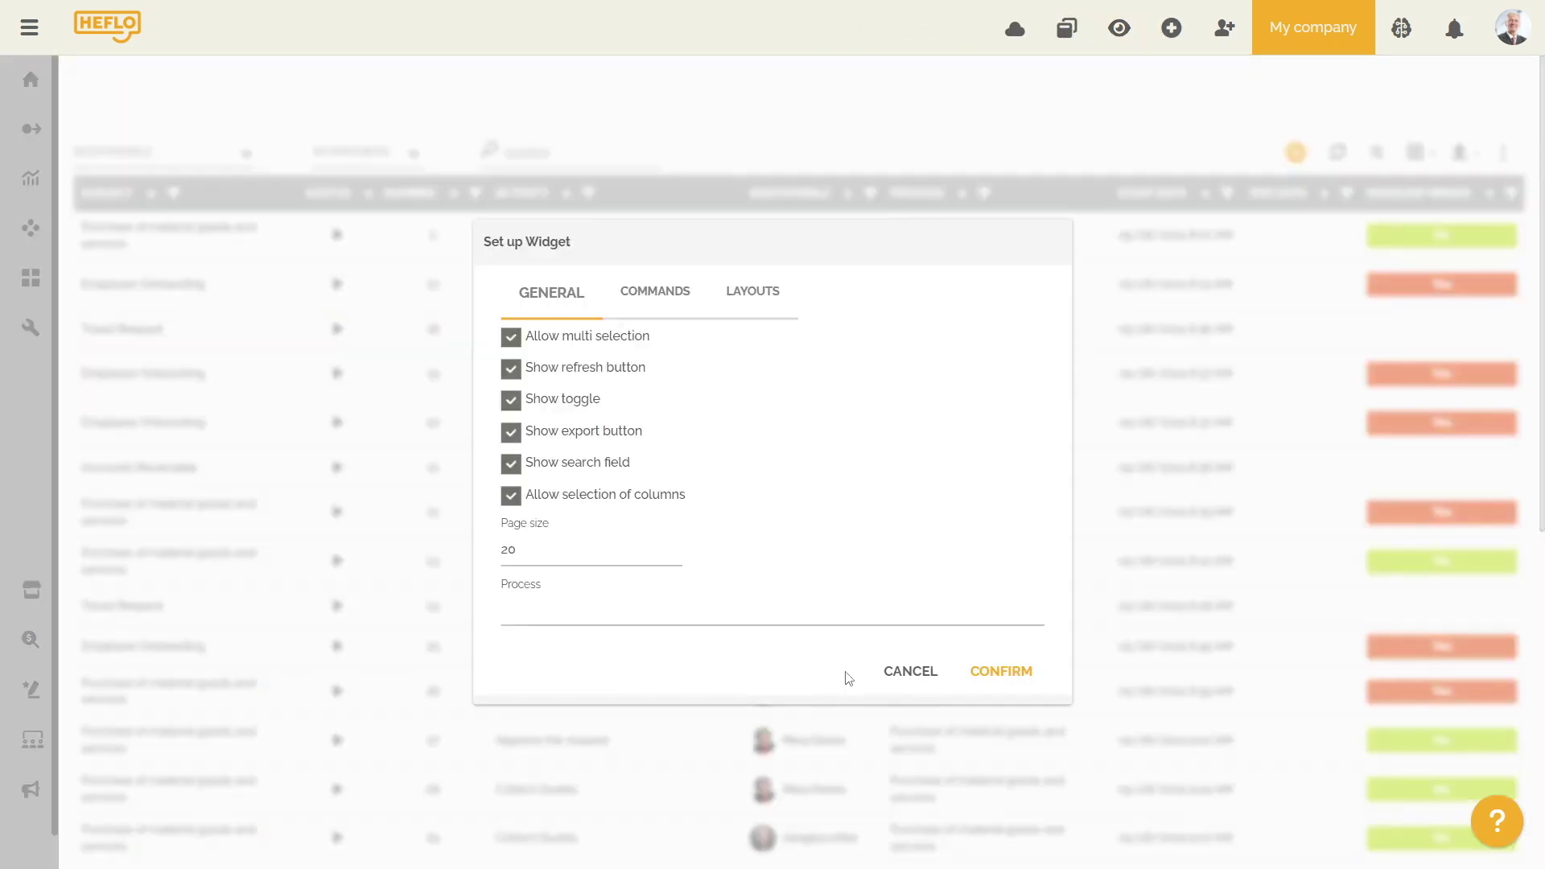
click(681, 294)
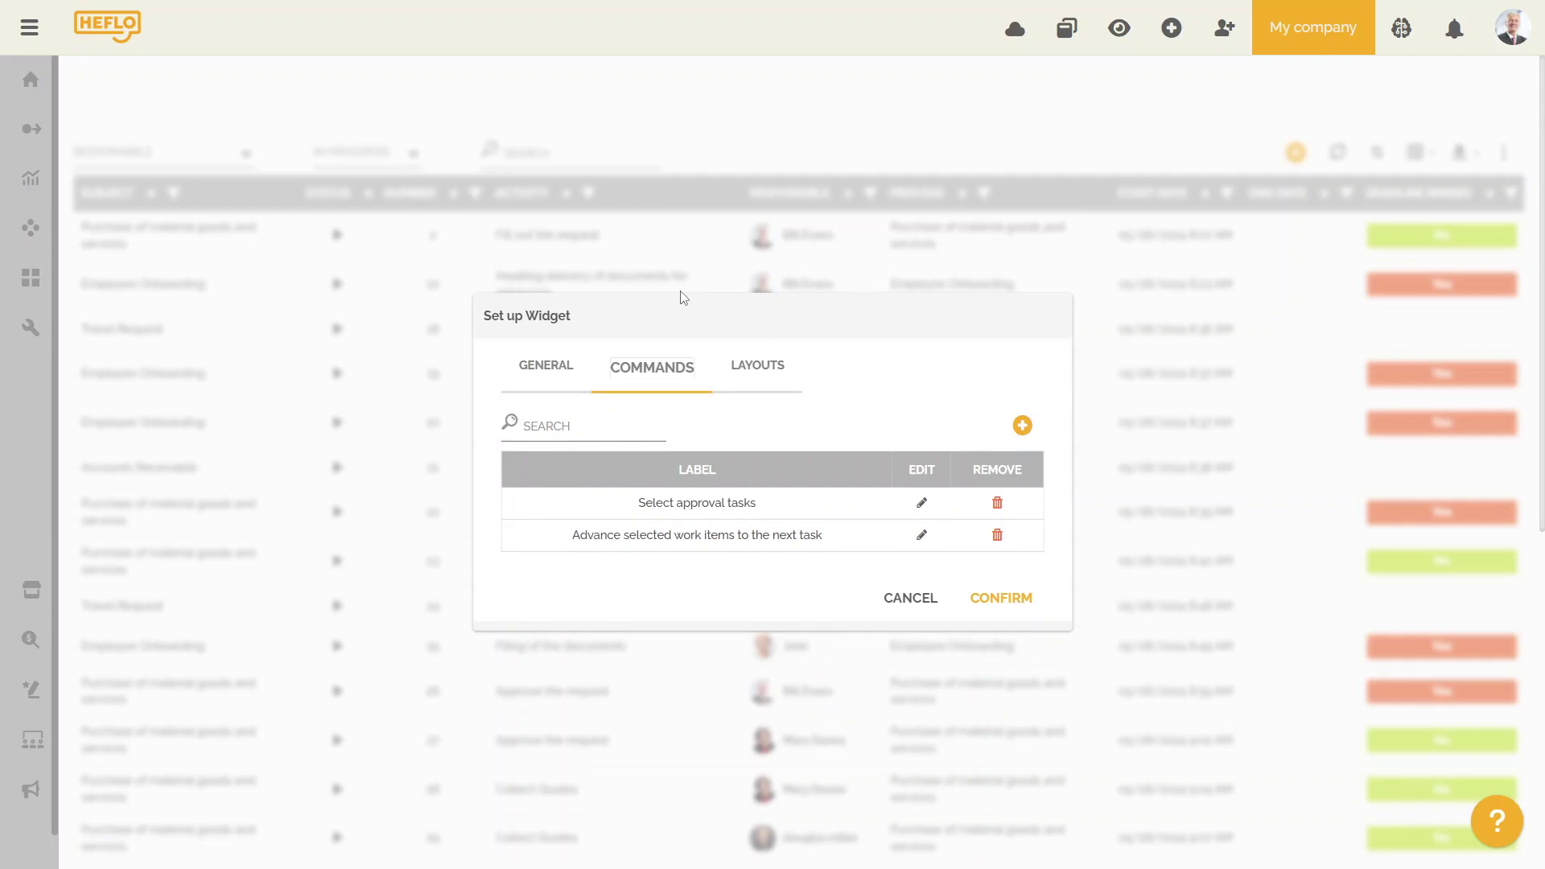
click(921, 502)
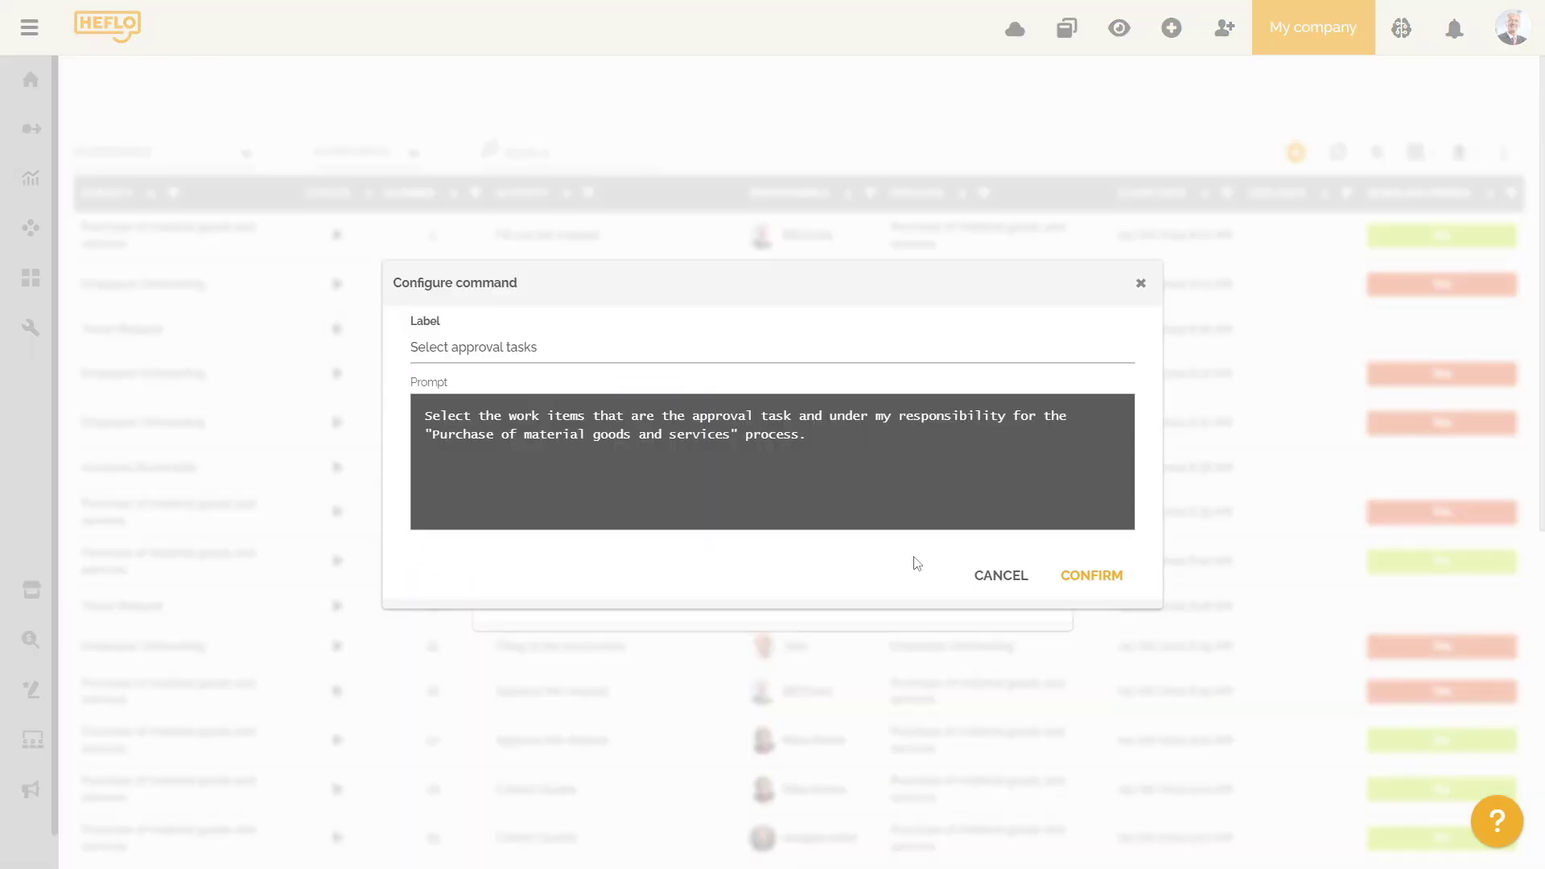
click(1115, 590)
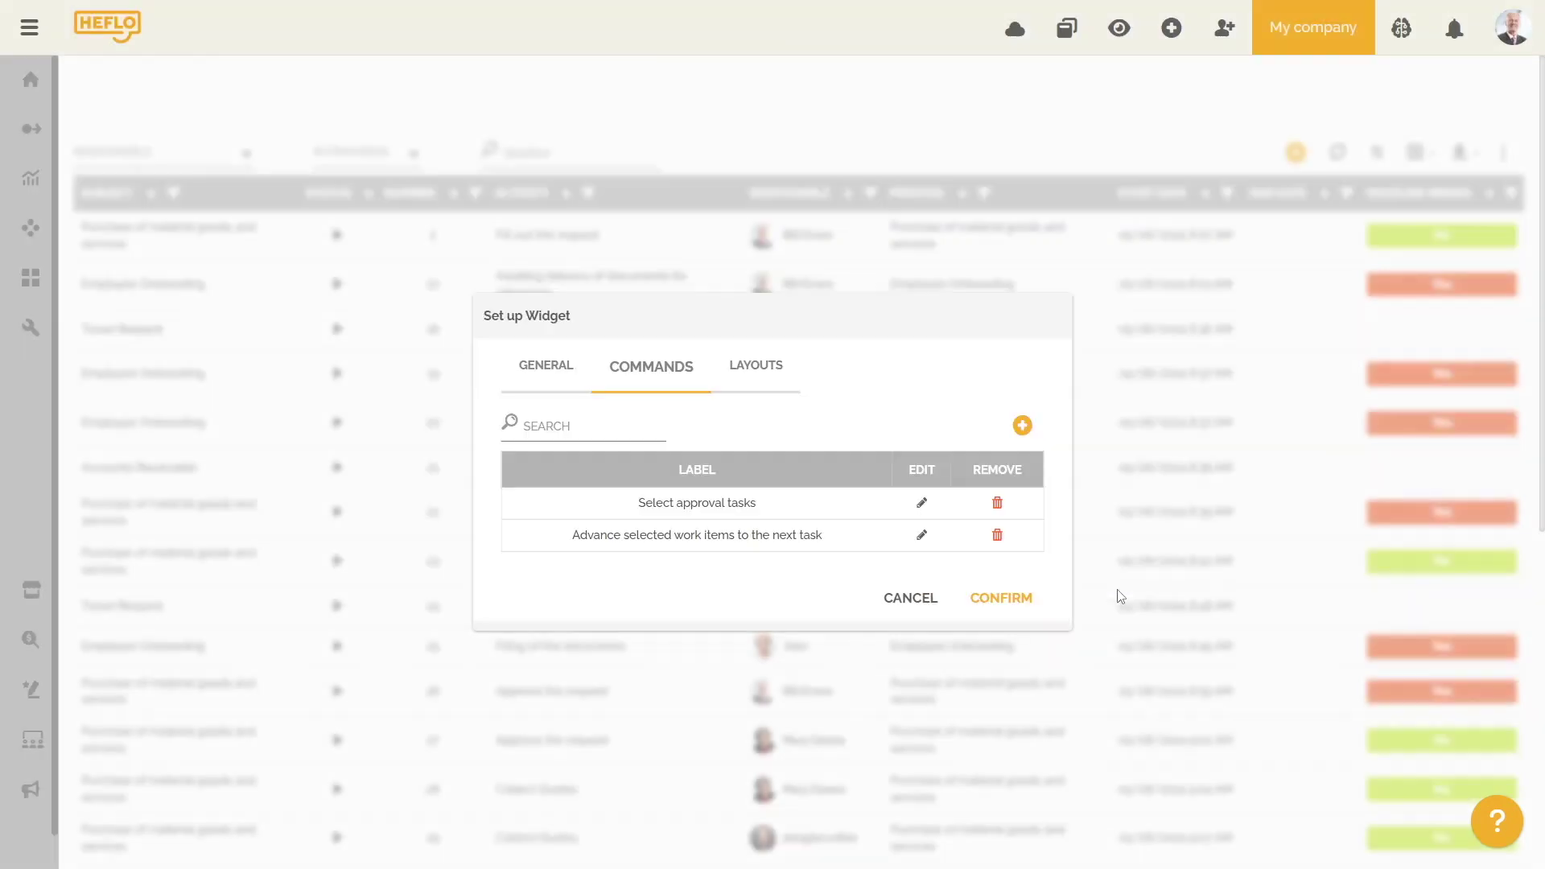
click(1002, 598)
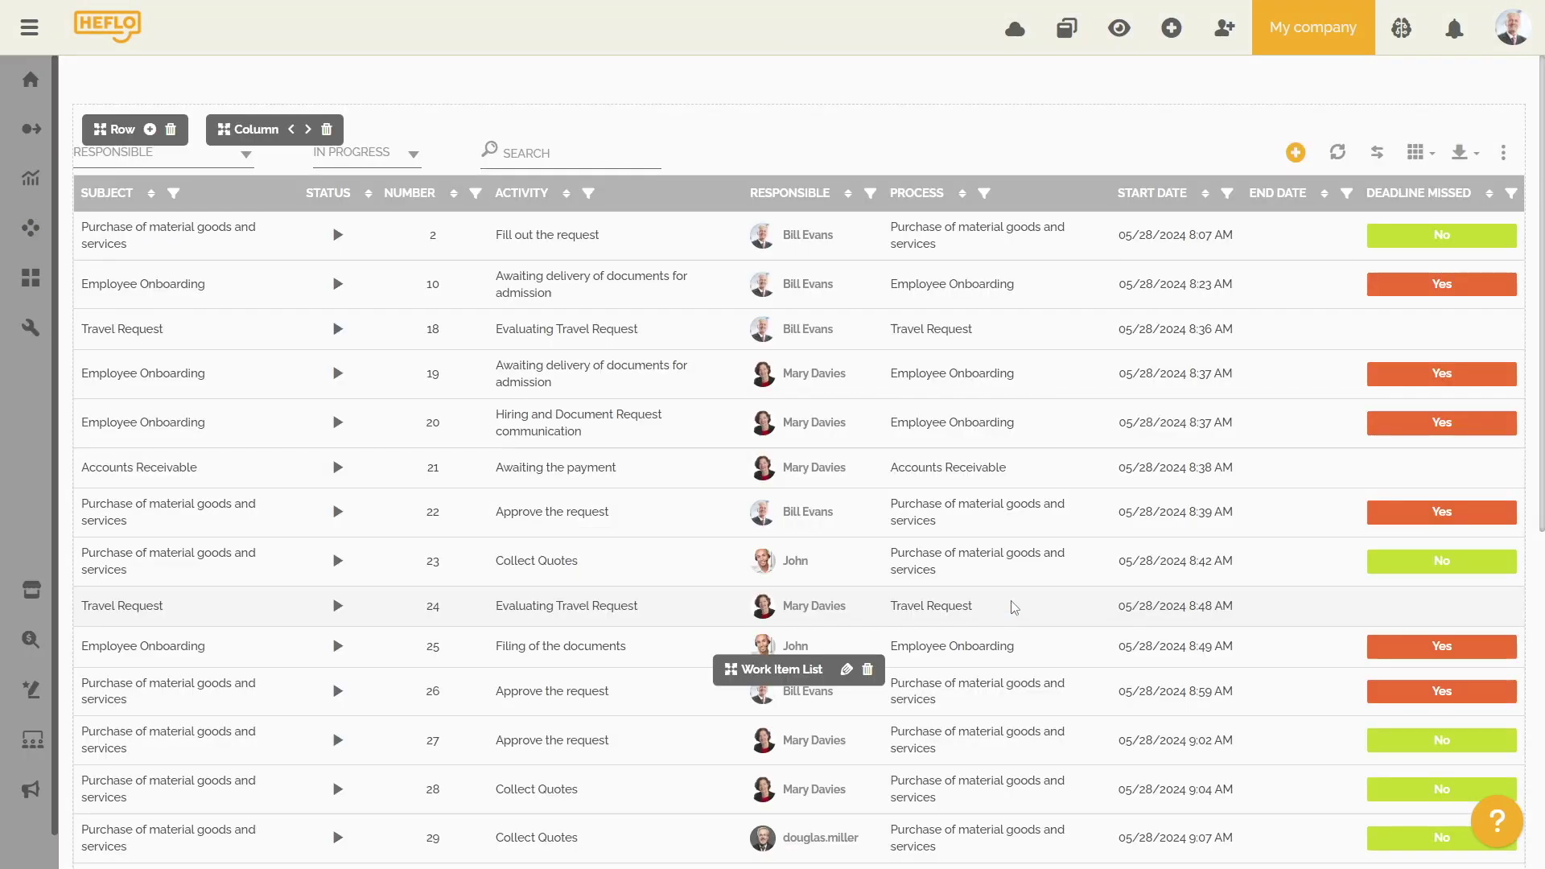
click(1119, 29)
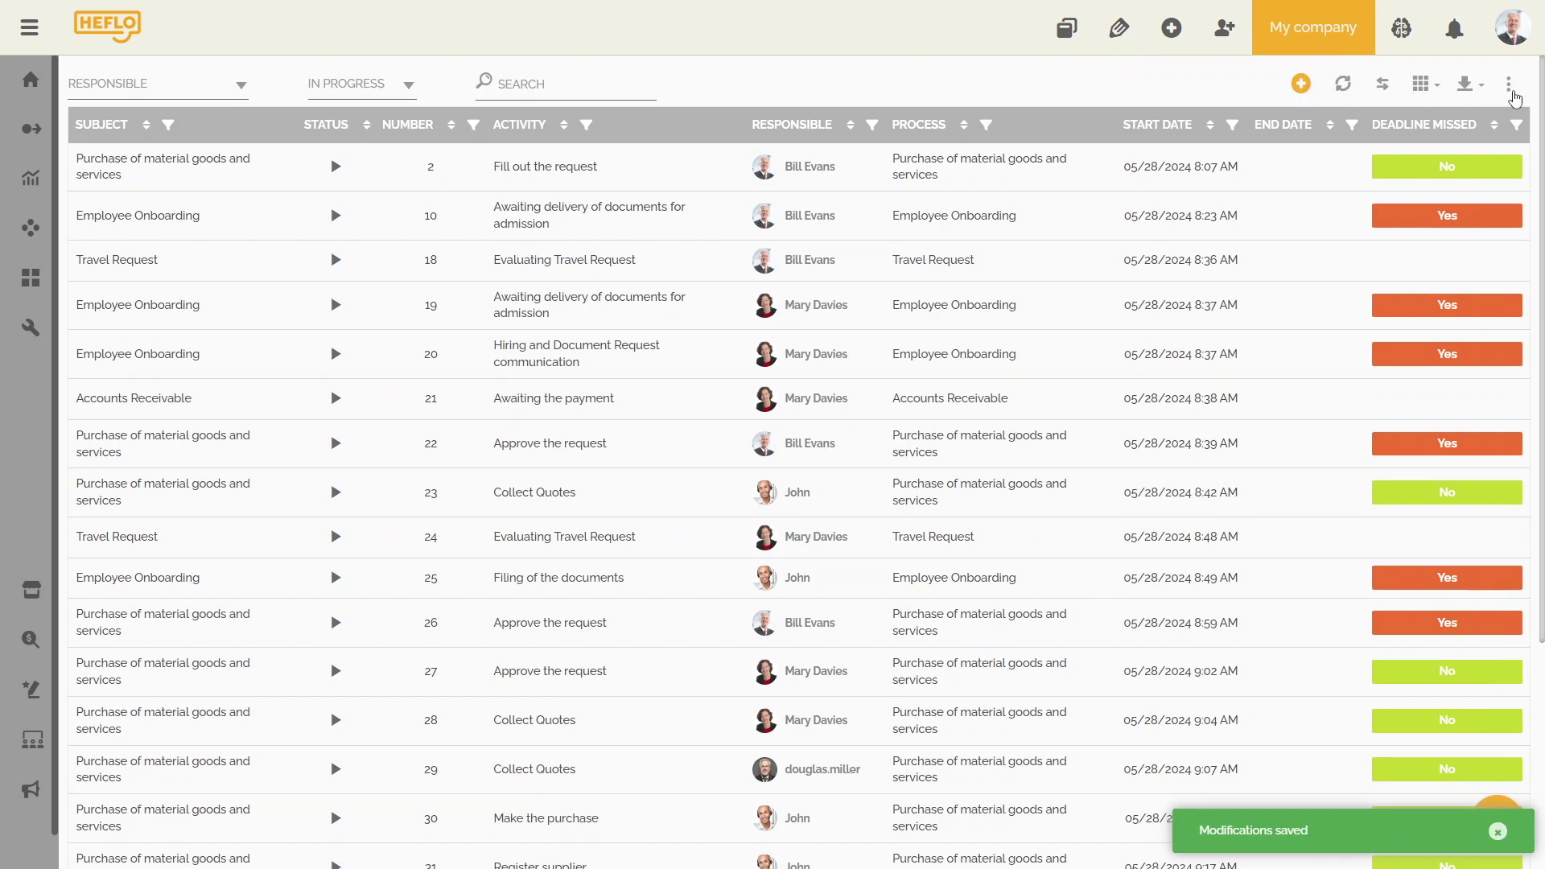
click(1512, 94)
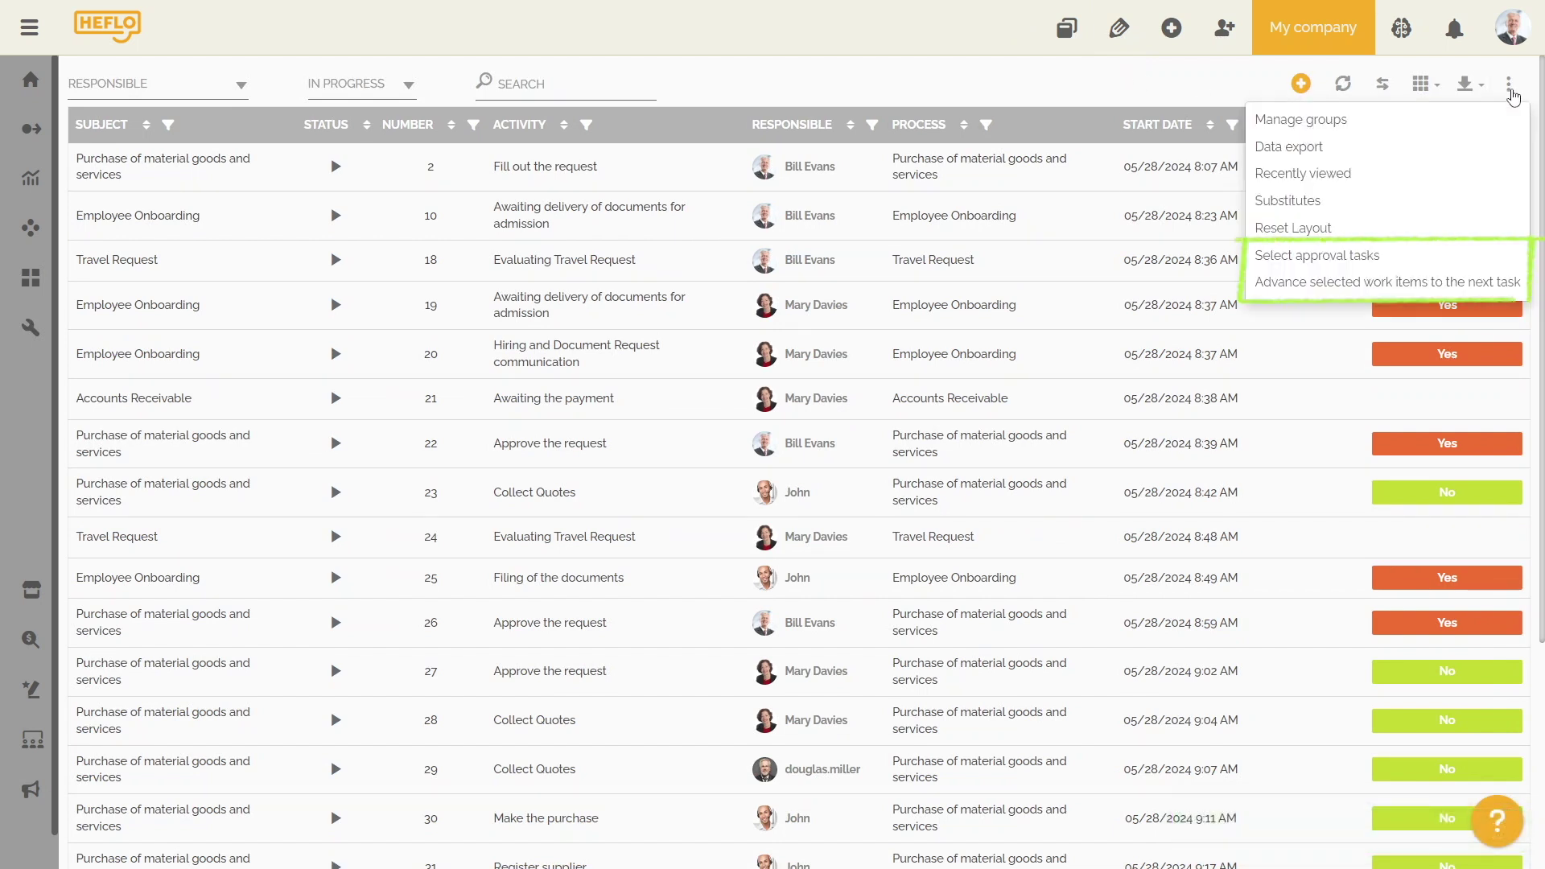